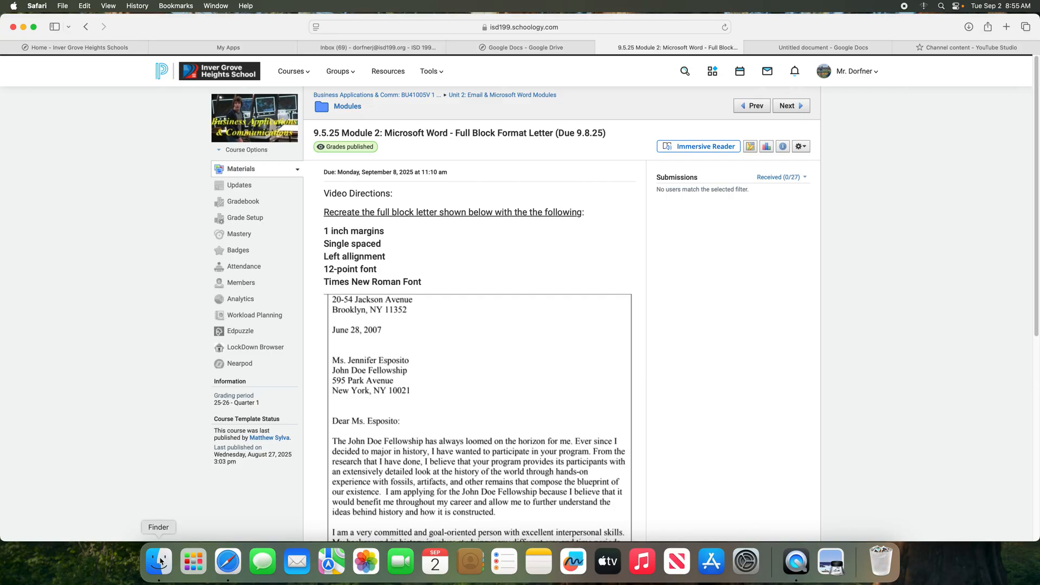
Open a Finder window on the Applications folder
click(162, 560)
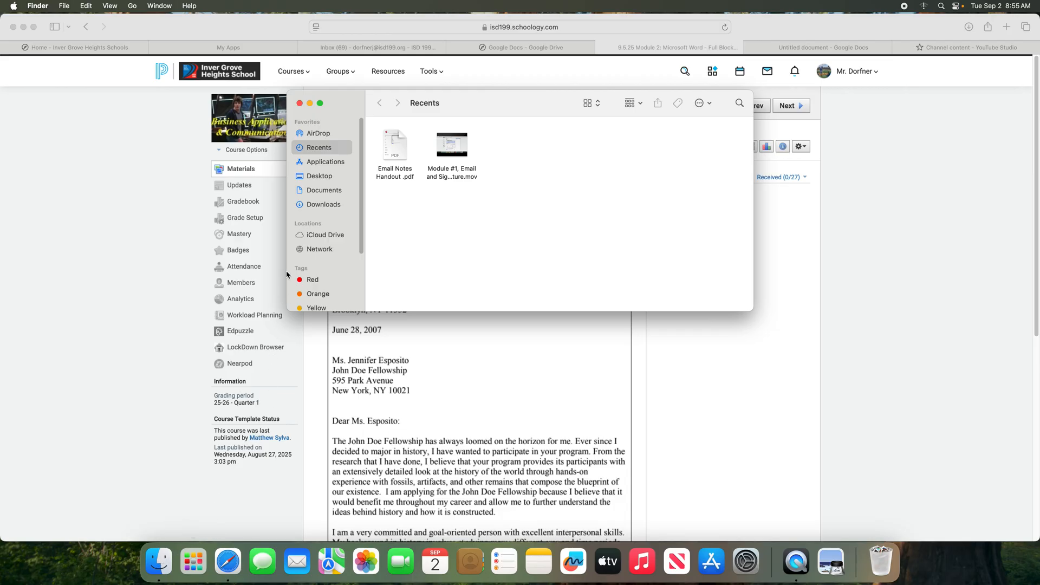
click(320, 163)
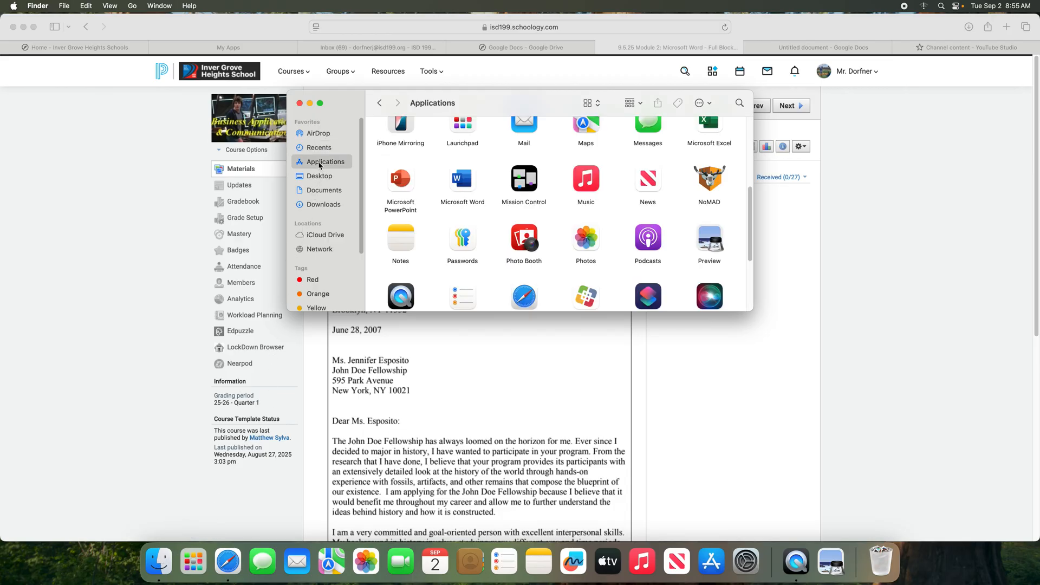
scroll(494, 187, up, 5)
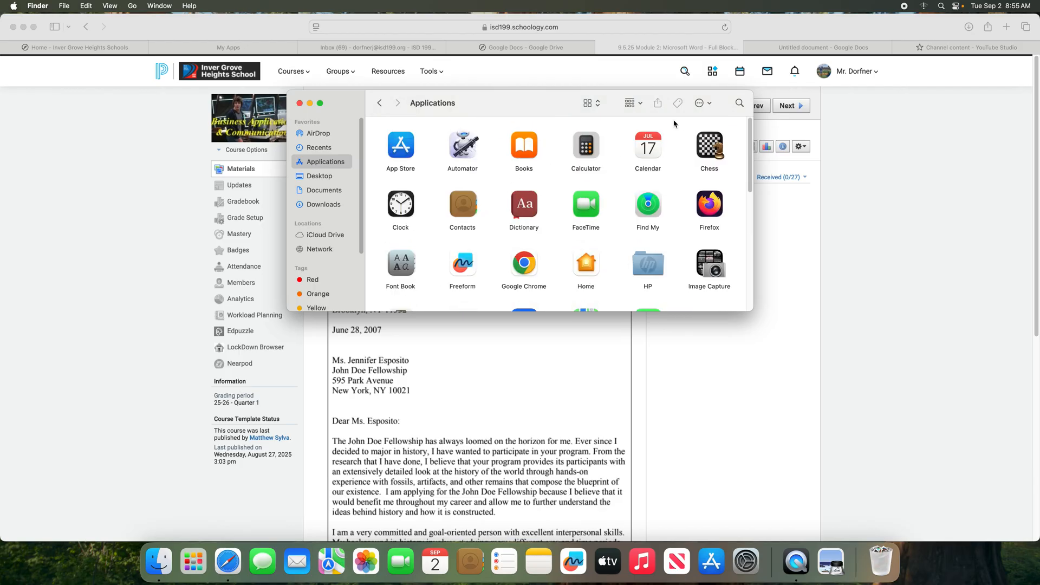
Check the grouping options and try the list and column views
click(637, 103)
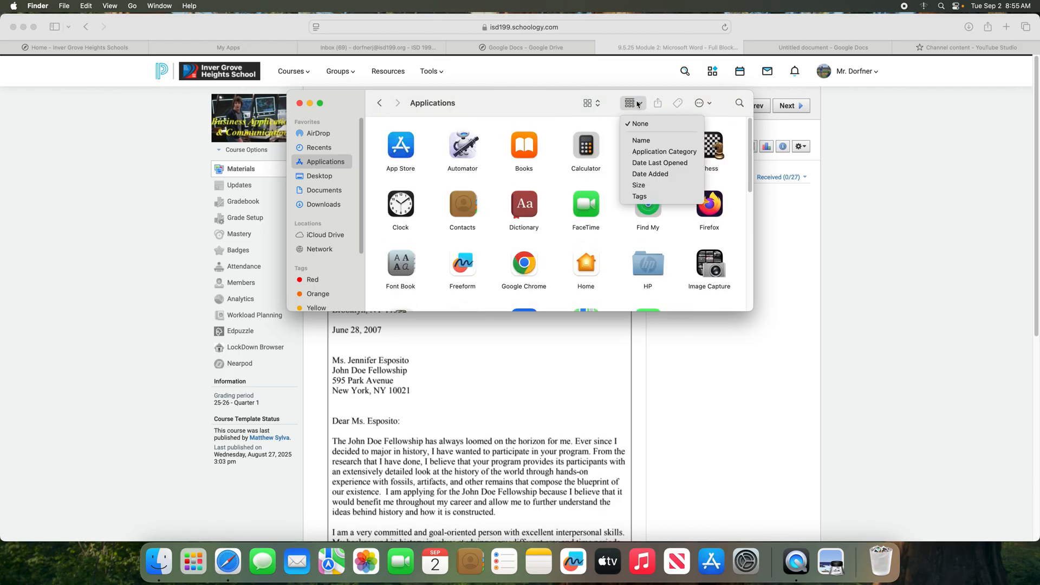
click(555, 102)
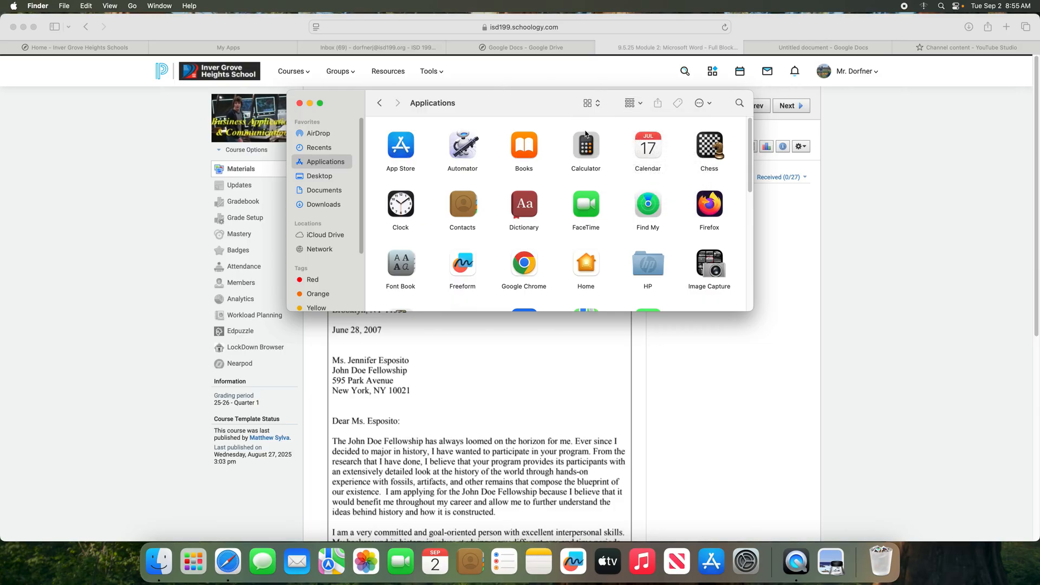
click(590, 102)
click(598, 114)
click(596, 103)
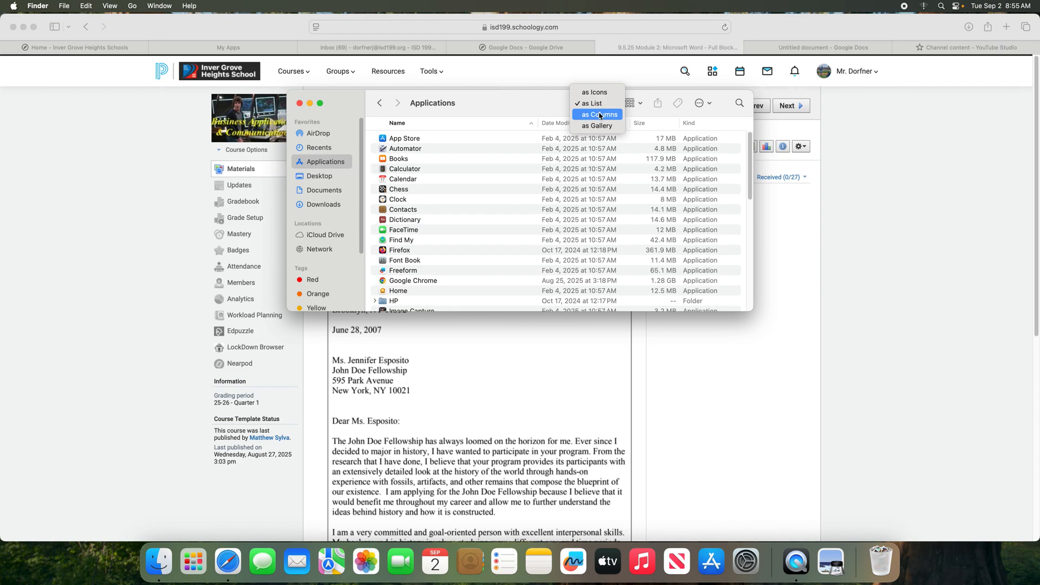
click(600, 116)
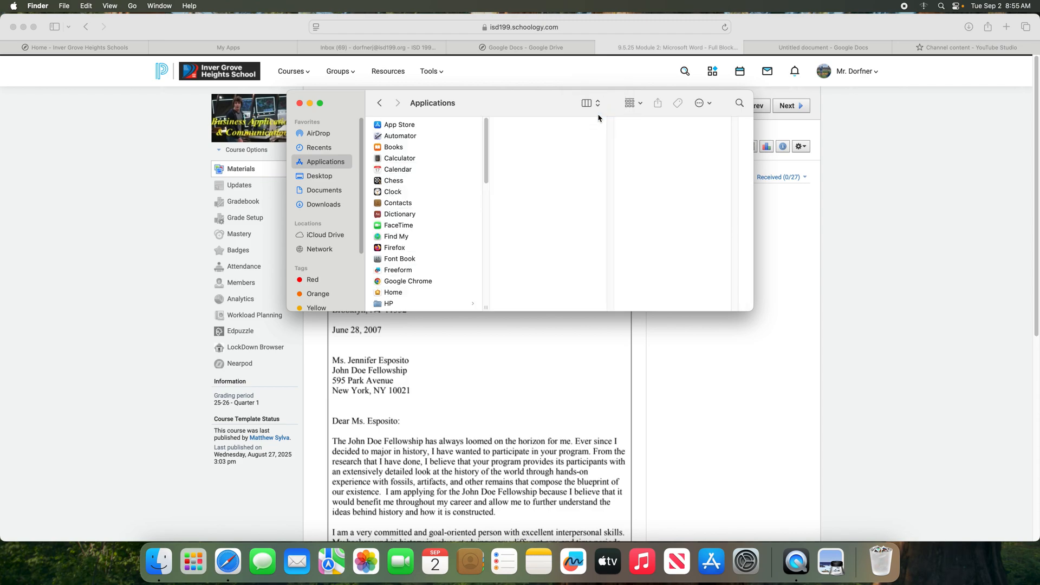
Try gallery view, settle back on icon view, and launch Microsoft Word
click(597, 103)
click(600, 118)
click(597, 104)
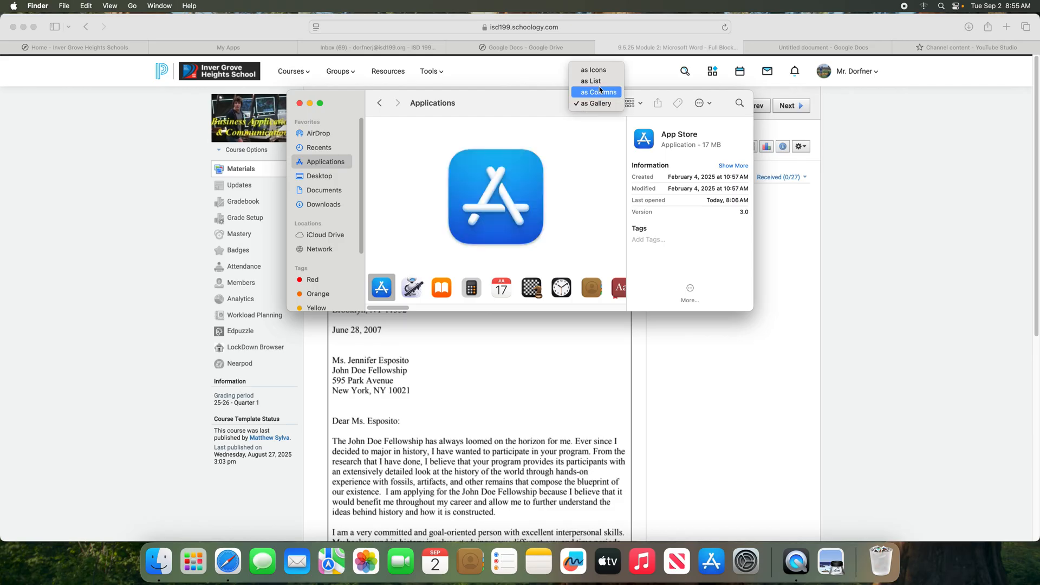
click(599, 71)
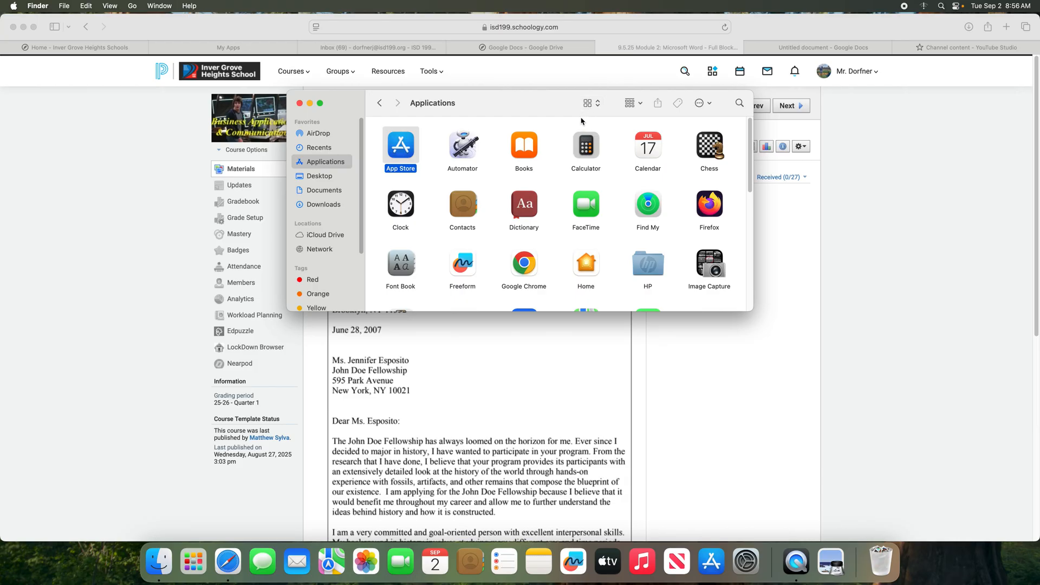
click(599, 107)
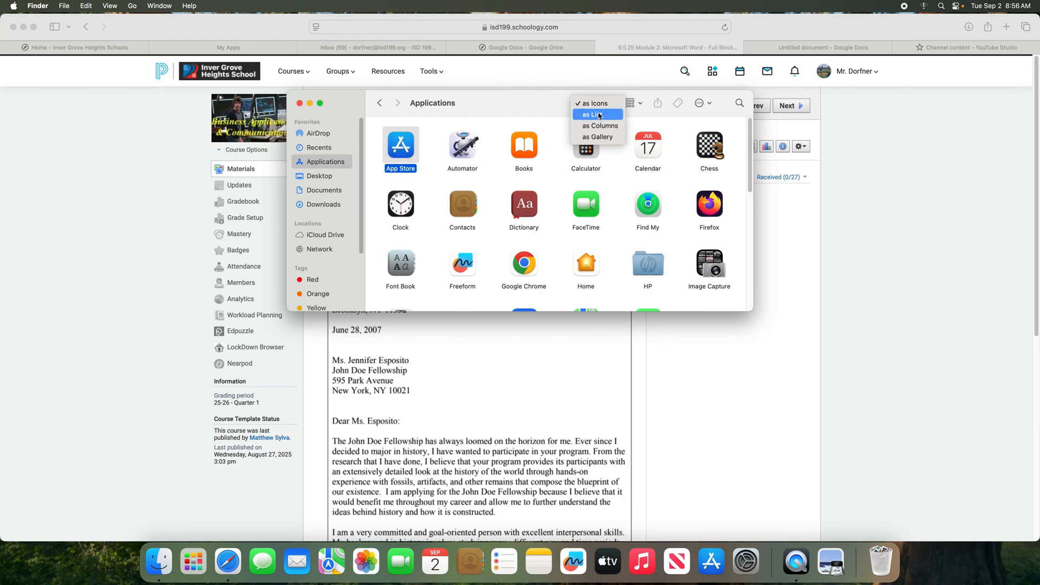
click(599, 116)
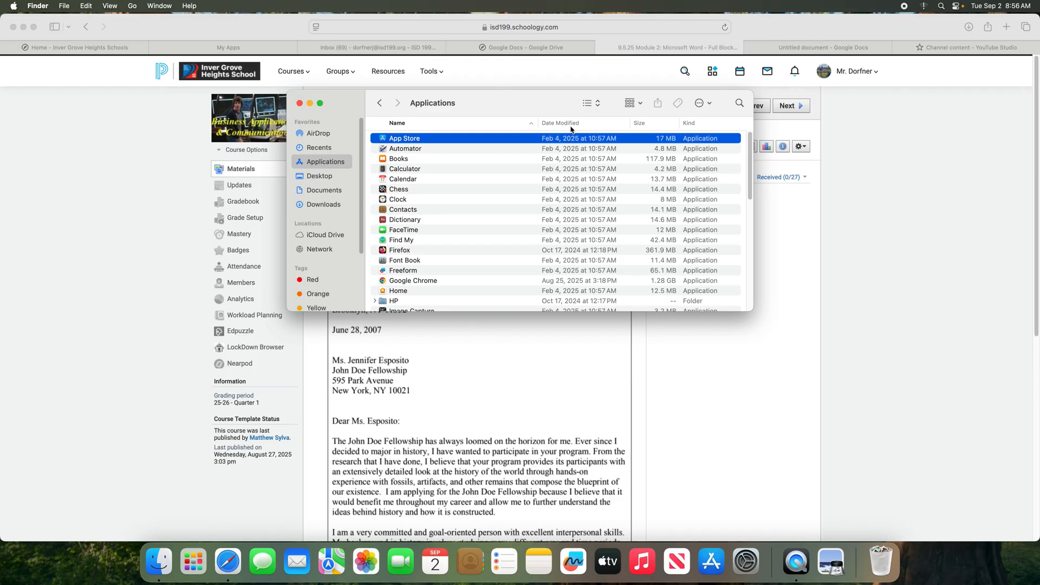
click(593, 107)
click(593, 98)
scroll(503, 181, down, 5)
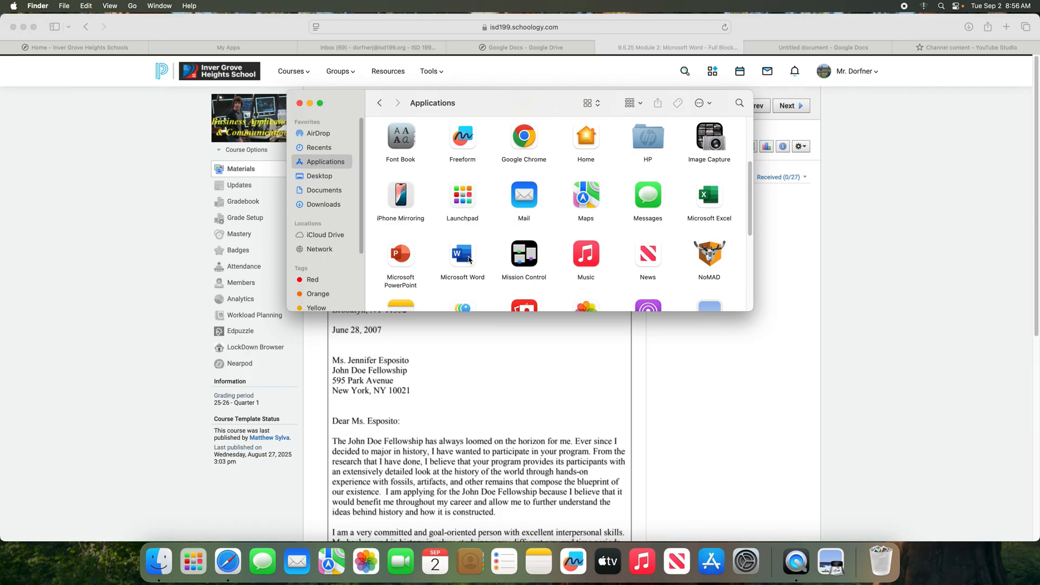
double_click(468, 259)
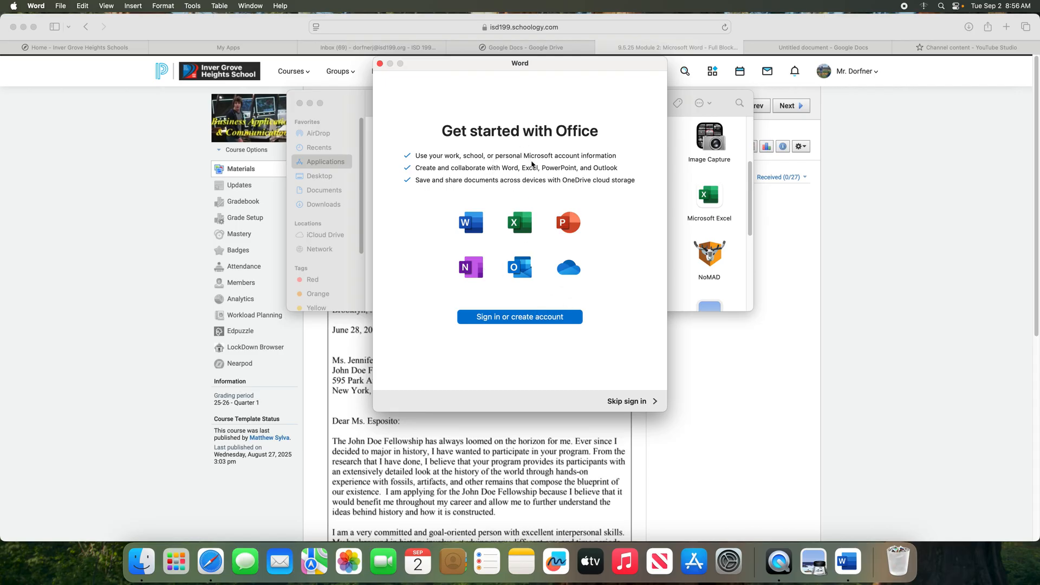
Skip Office sign-in, finish setup, and create a new Blank Document
click(640, 402)
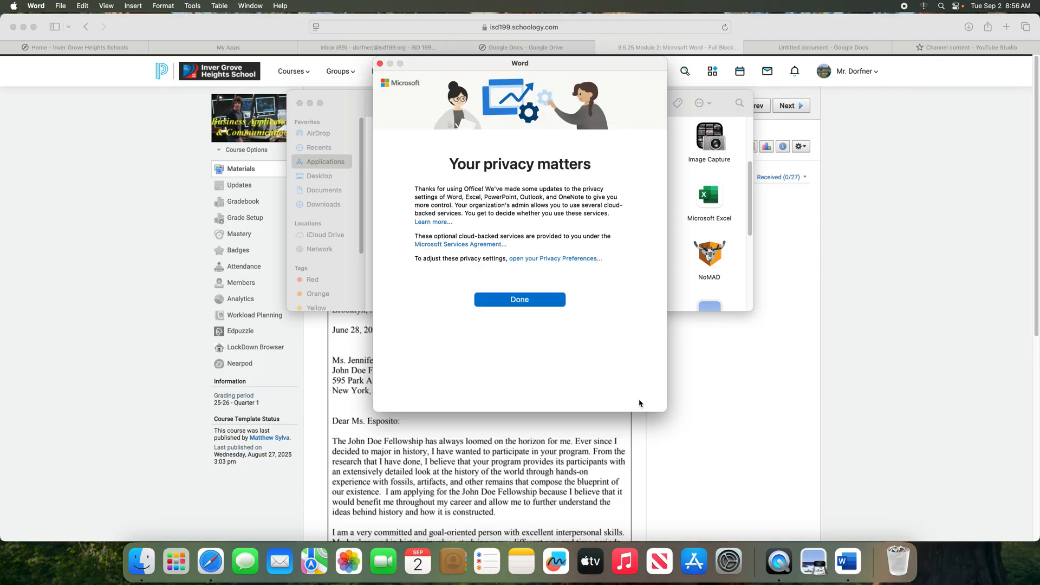
click(517, 301)
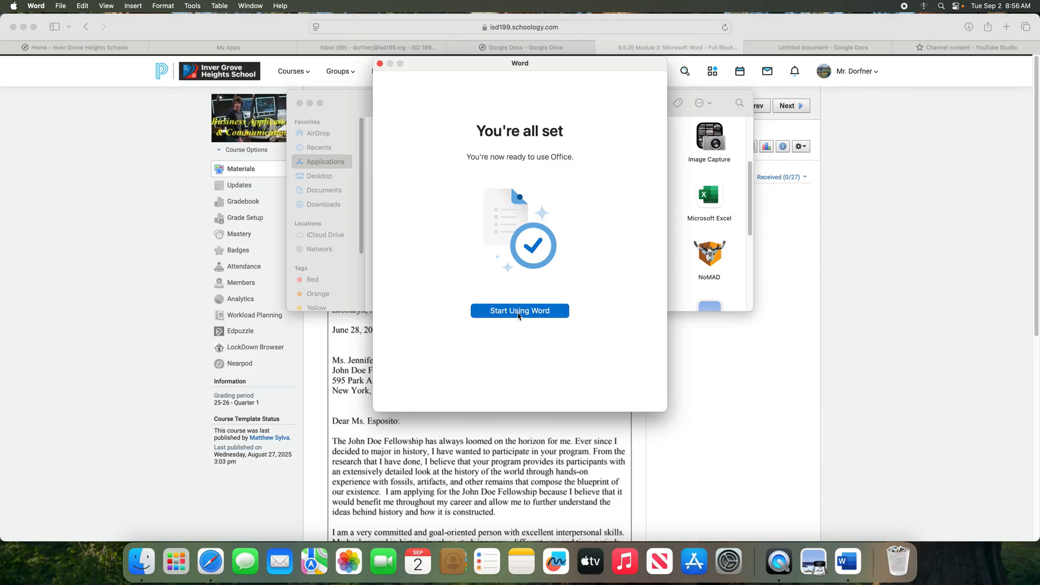
click(518, 312)
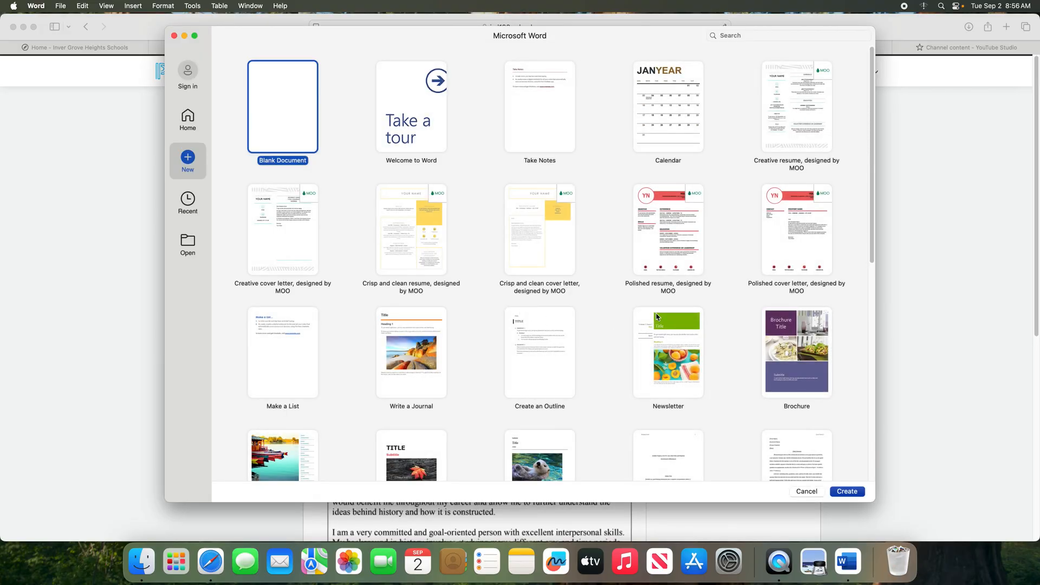
drag(873, 234, 831, 226)
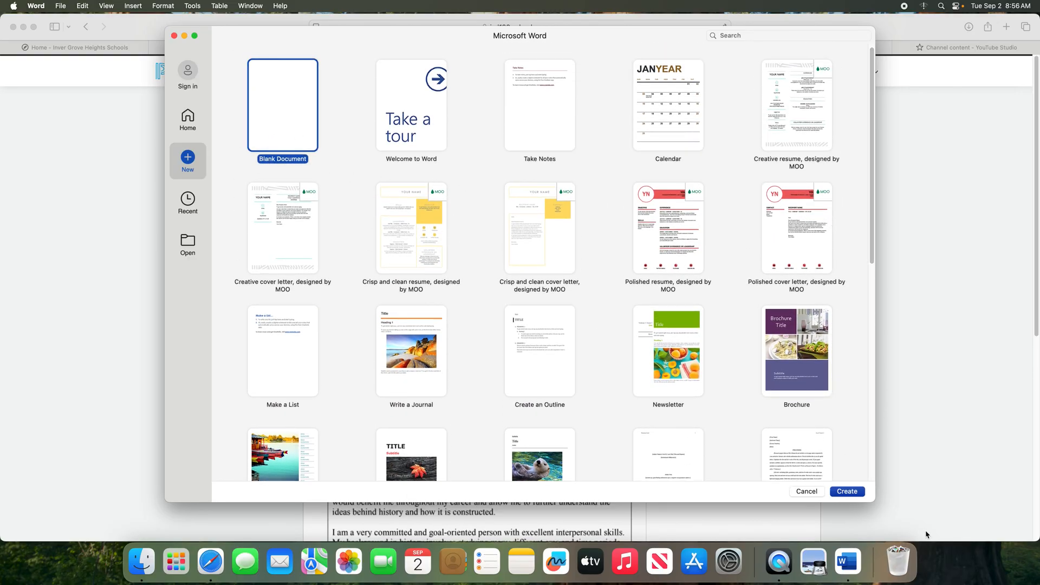
click(855, 494)
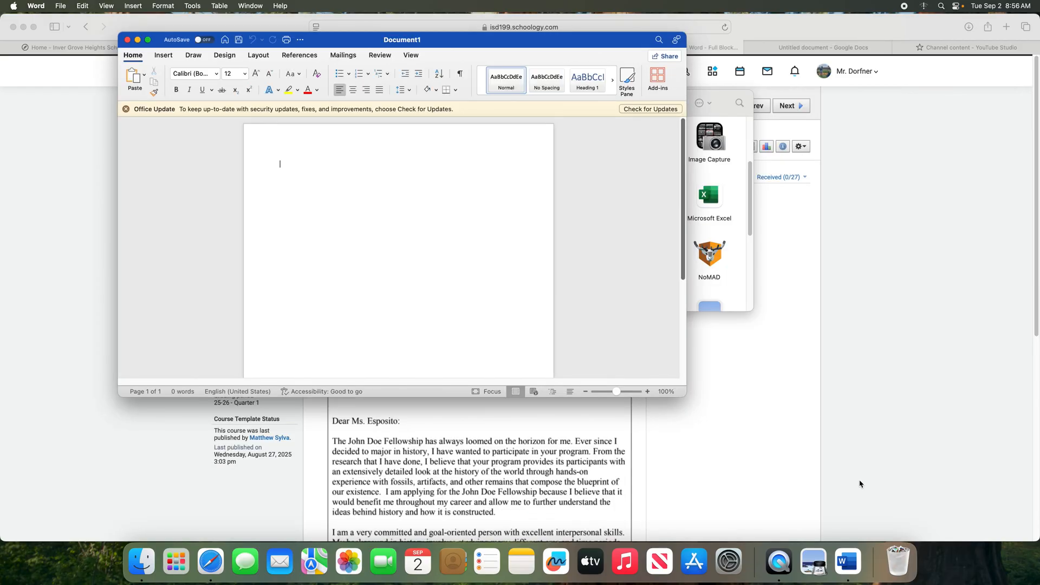
Close the Applications window, shrink the browser, and move Word to the right side
click(716, 120)
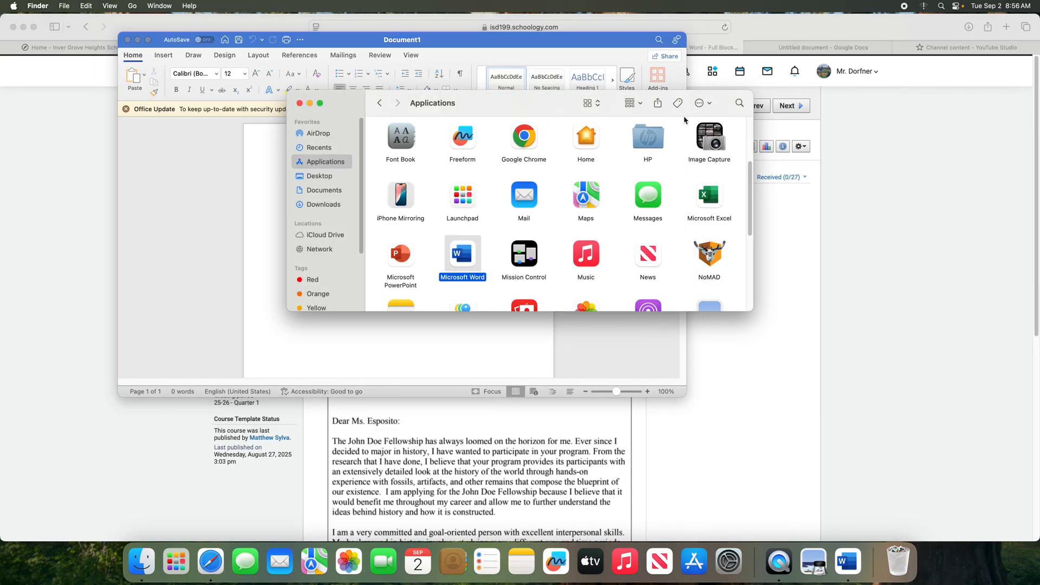
click(300, 104)
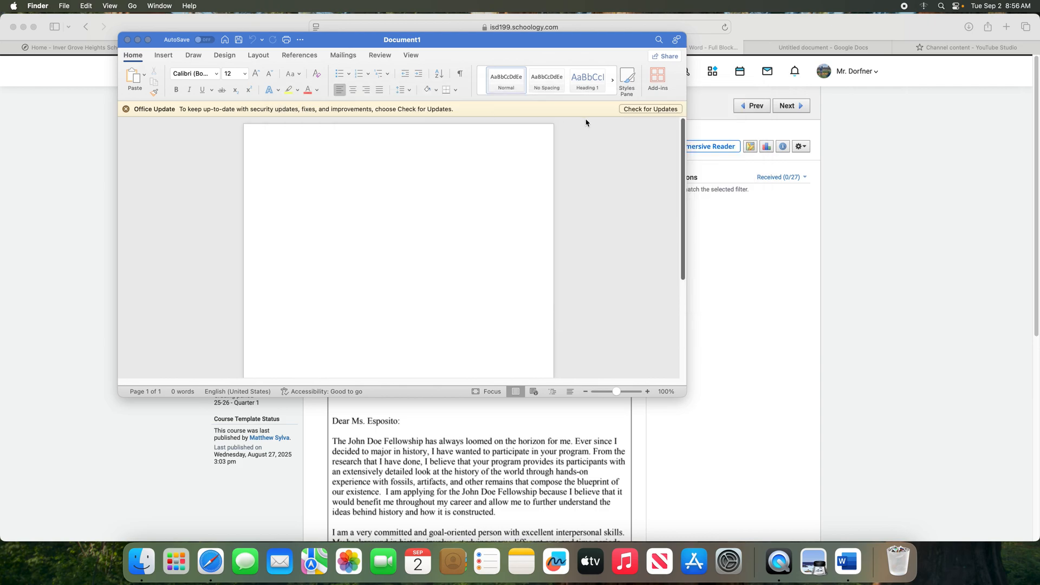
click(1032, 22)
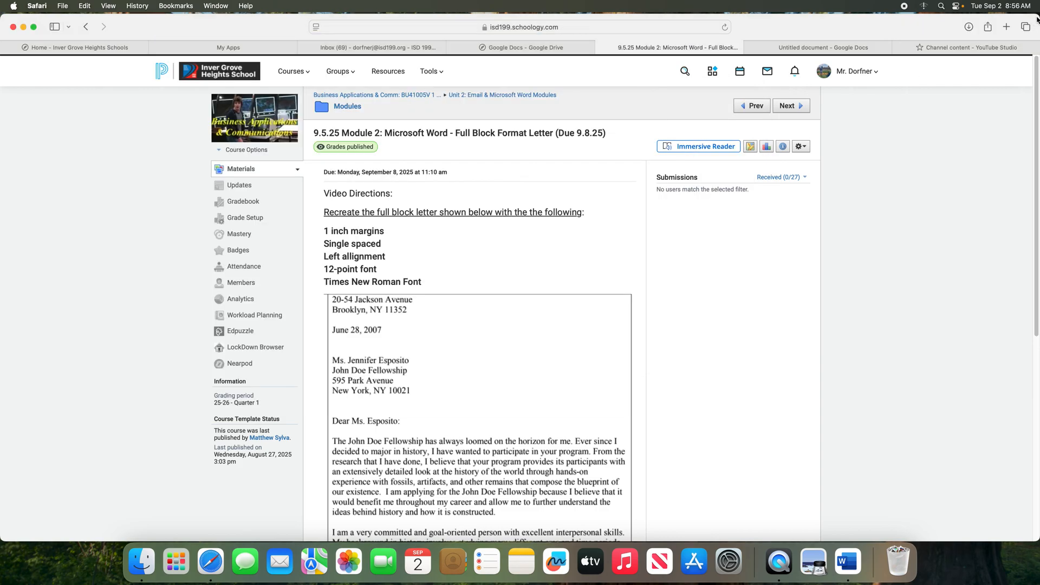
drag(1038, 15, 508, 13)
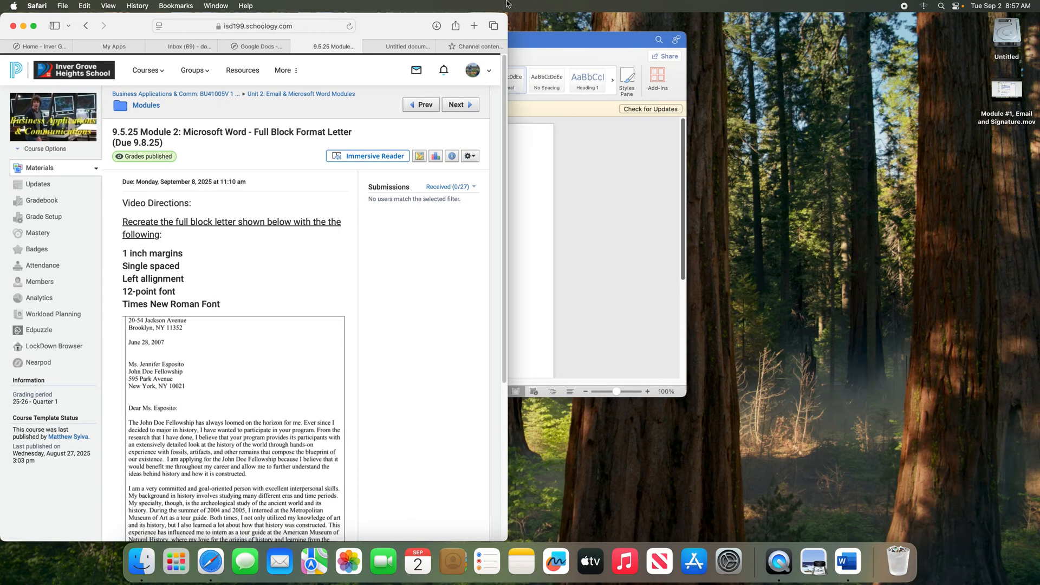
click(548, 39)
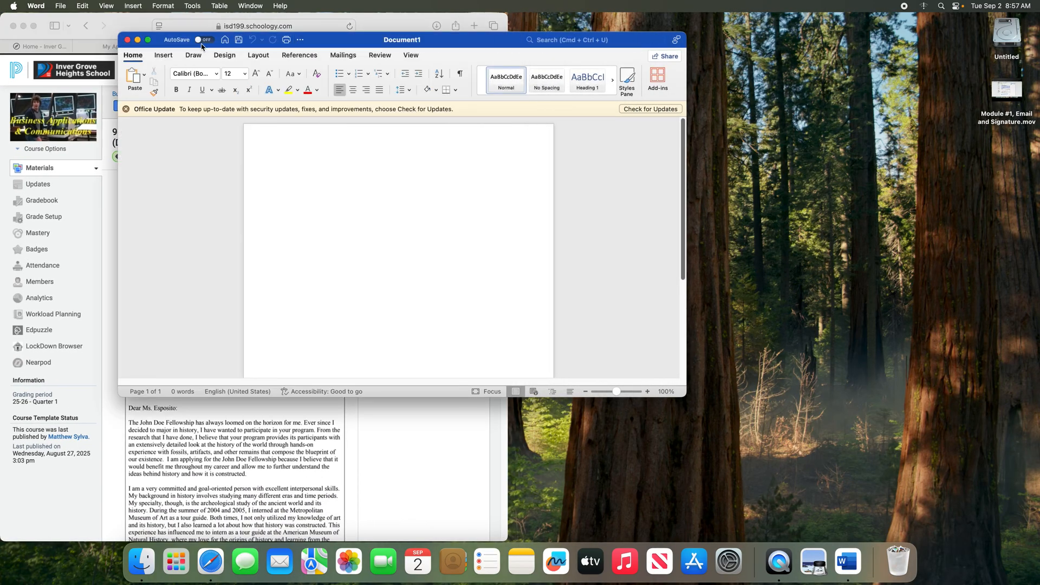
drag(162, 42, 529, 23)
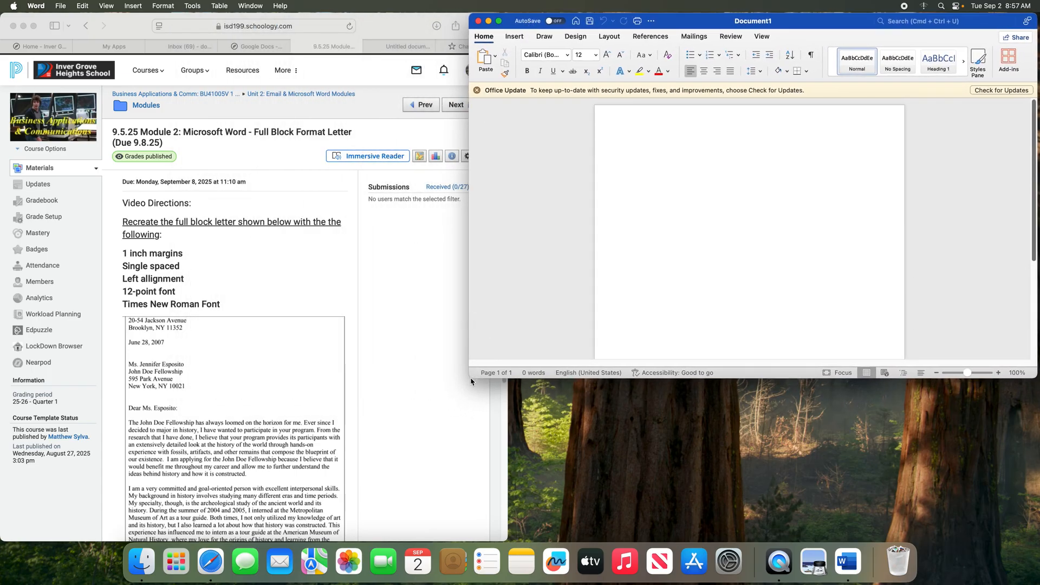
drag(470, 383, 355, 542)
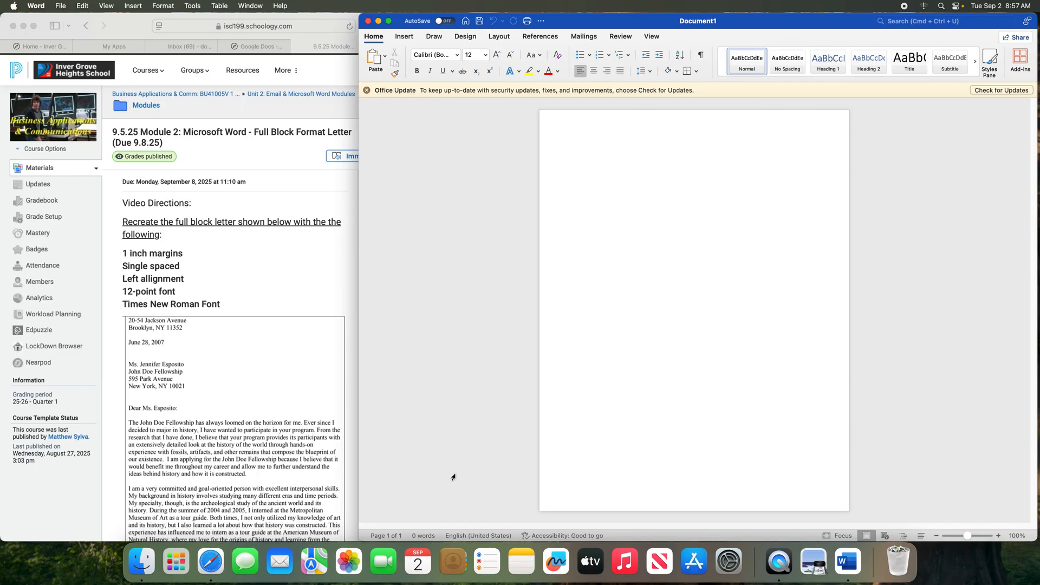
Zoom in four steps on the blank page
click(999, 537)
click(1000, 537)
click(1000, 537)
click(999, 537)
click(999, 537)
click(1000, 537)
click(1000, 537)
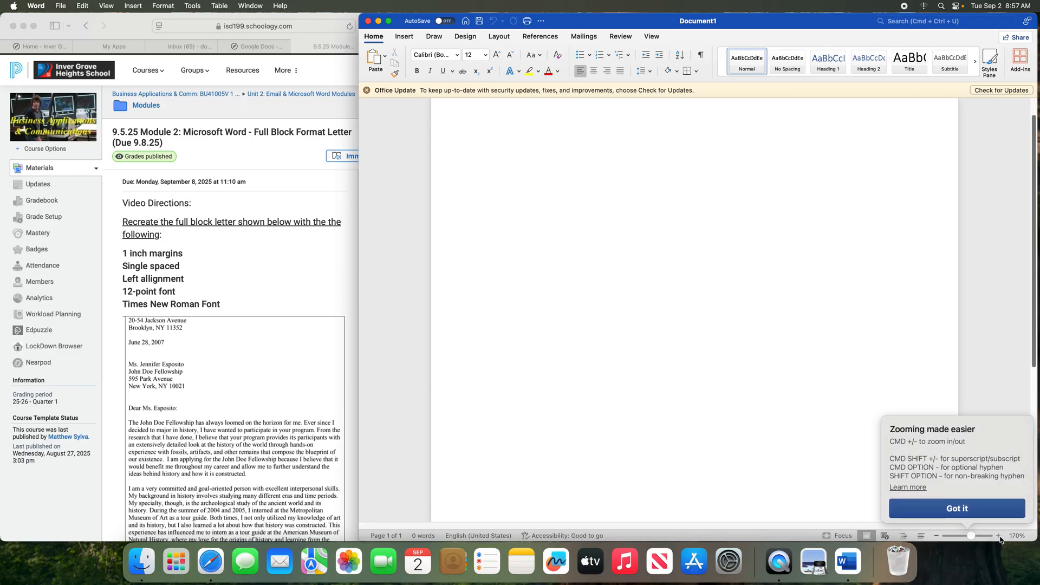
click(999, 536)
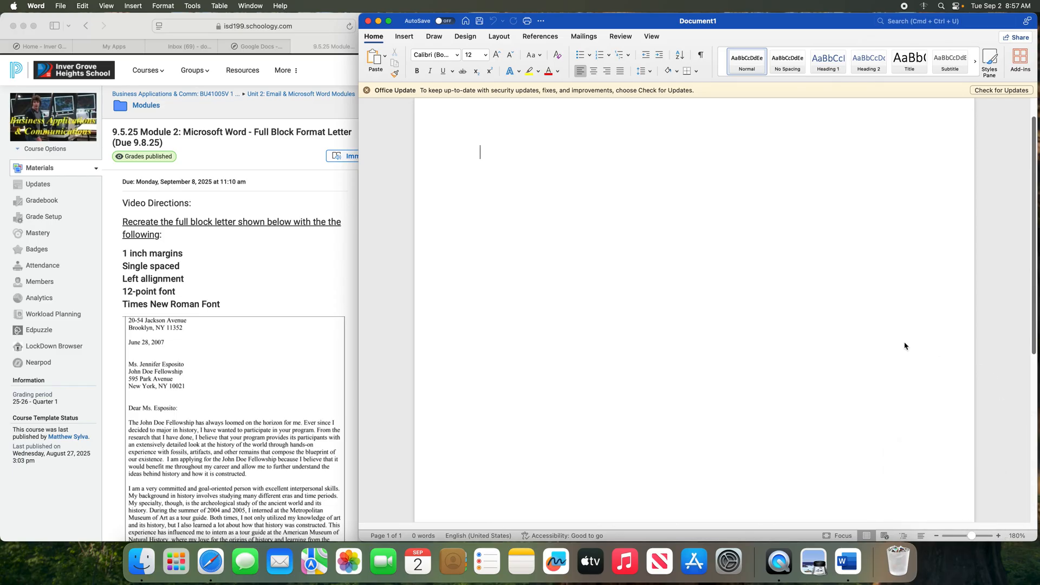
scroll(906, 344, up, 2)
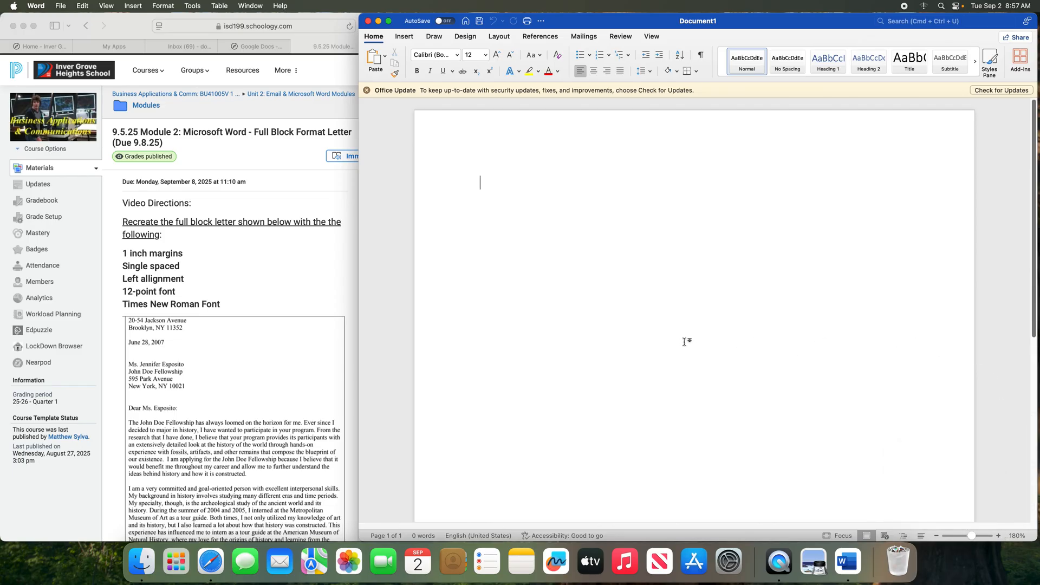
Narrow the Word window beside the assignment and zoom out until the page fits
click(356, 240)
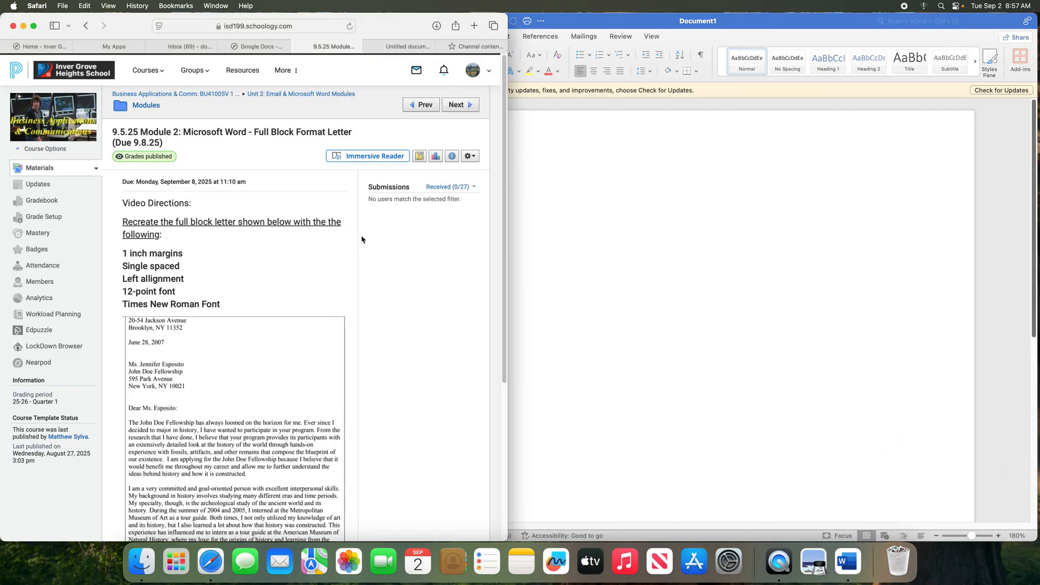
click(539, 223)
click(343, 253)
click(523, 242)
drag(359, 251, 483, 251)
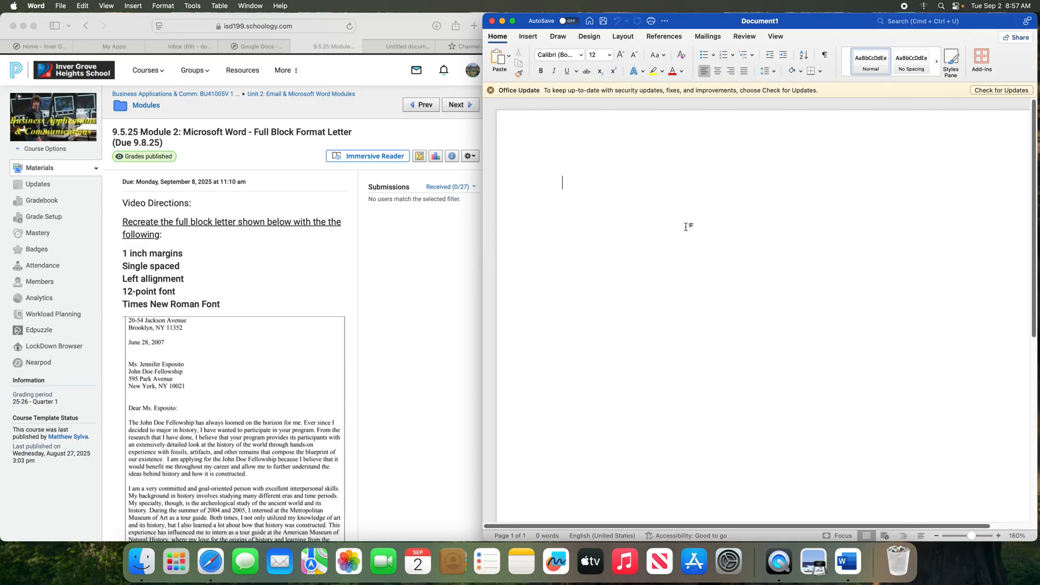
click(937, 536)
click(937, 536)
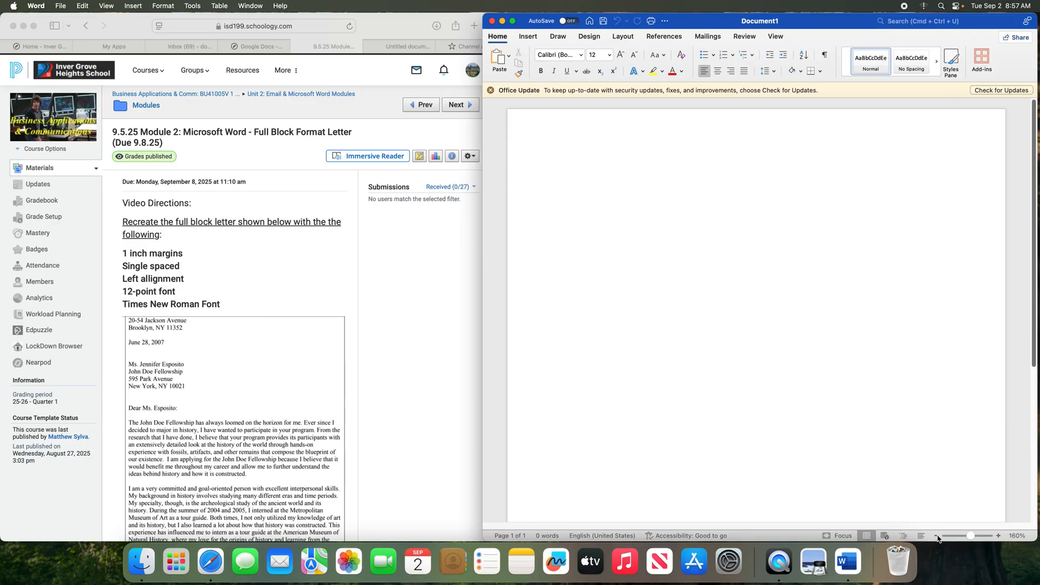
click(936, 536)
click(937, 537)
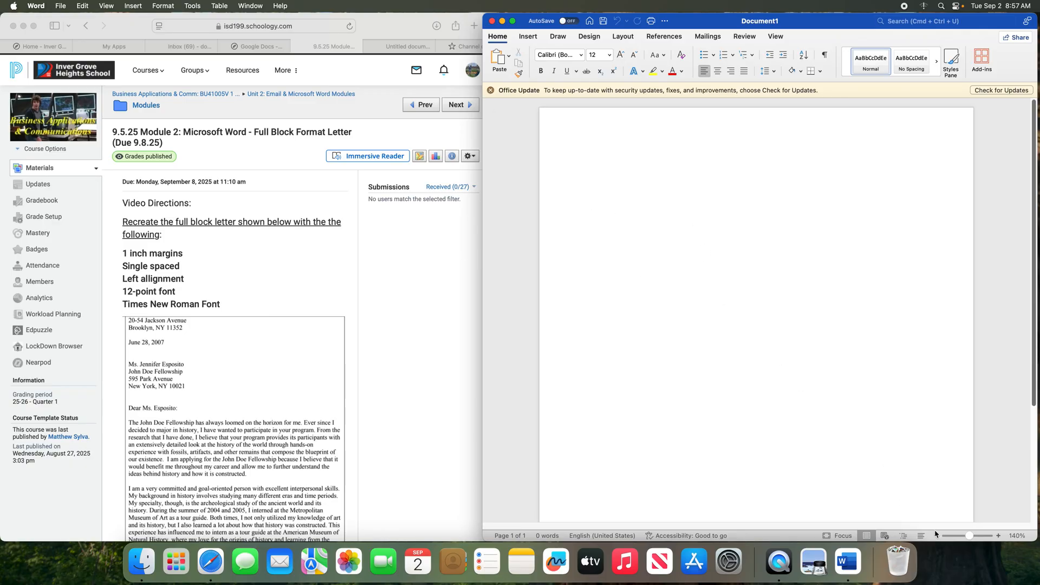
click(401, 392)
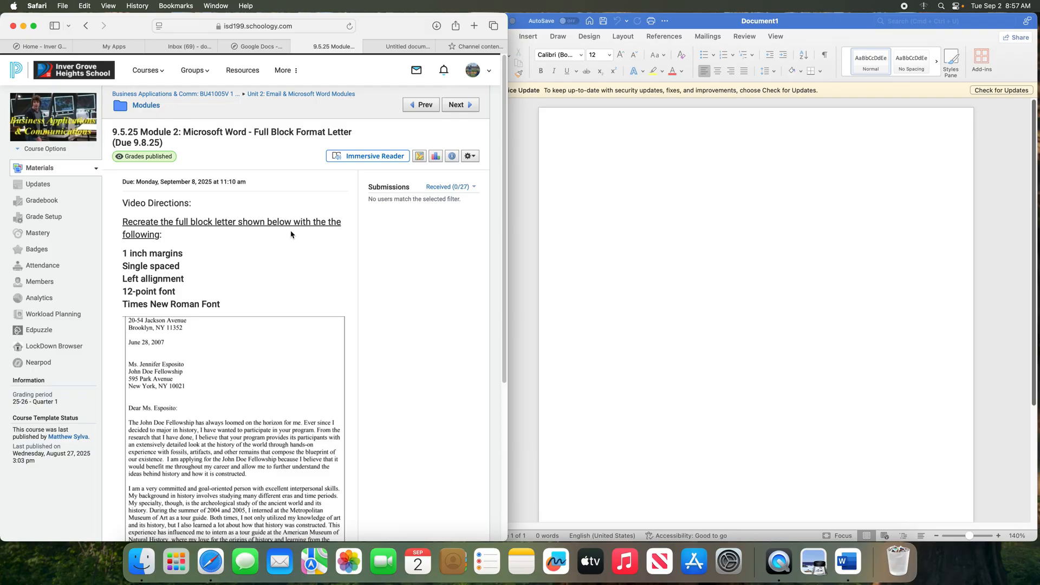
scroll(291, 234, down, 1)
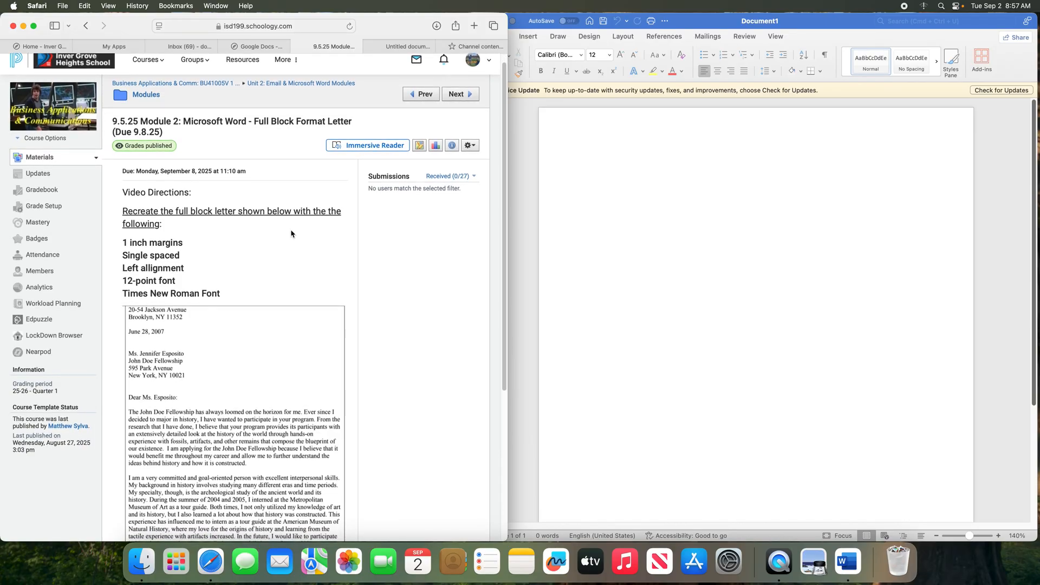
scroll(291, 234, down, 3)
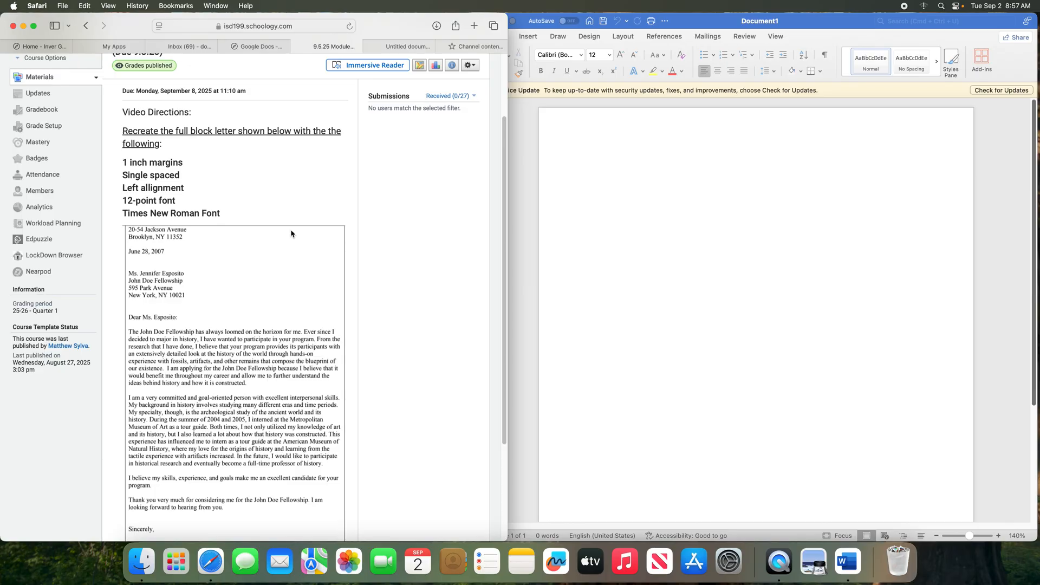
scroll(291, 234, up, 4)
click(592, 215)
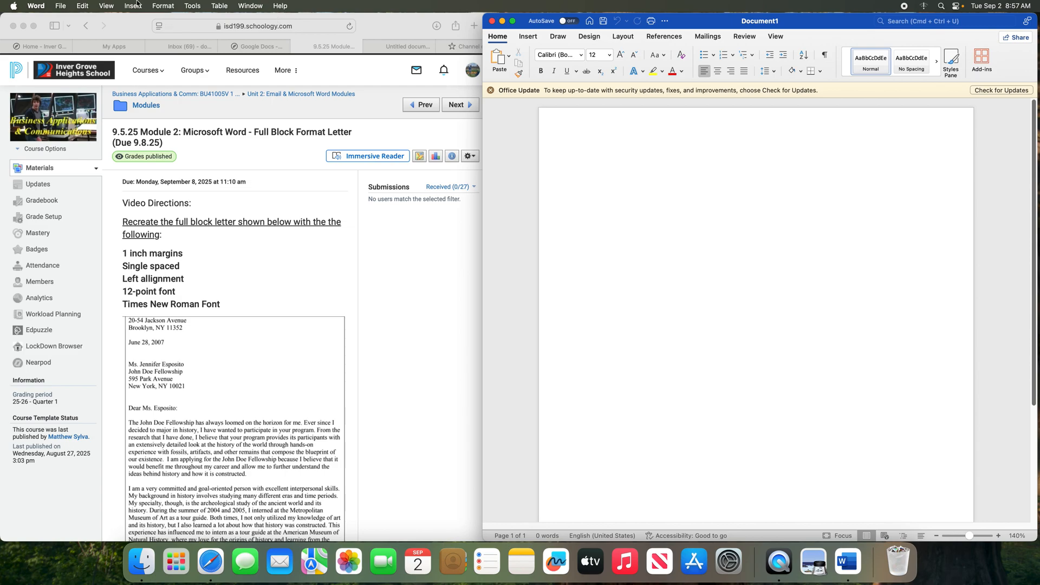
click(220, 5)
click(124, 5)
Browse the File menu and Insert, Design, Mailings, Review tabs, ending on Layout
click(61, 6)
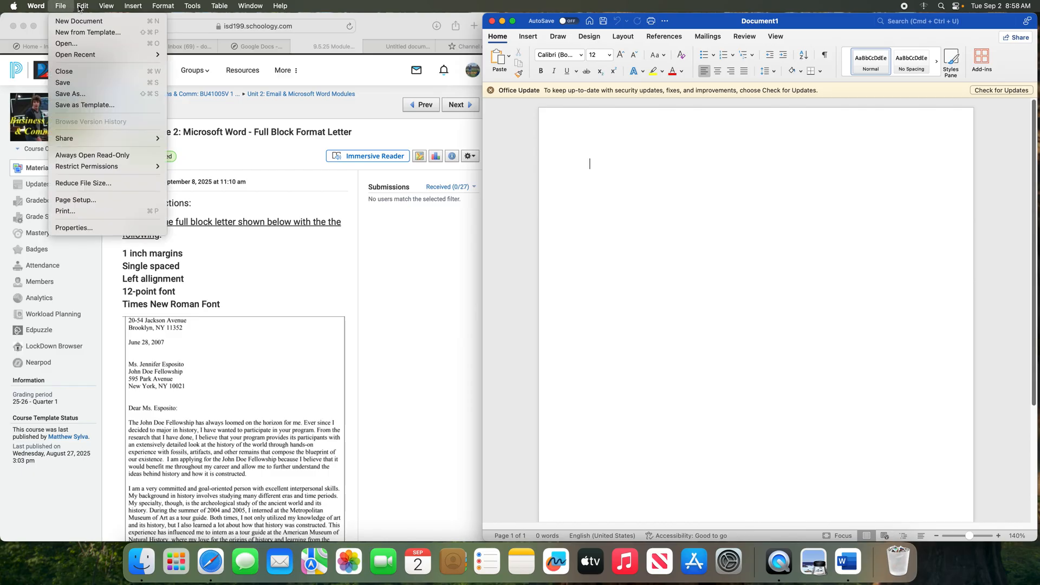
mouse_move(158, 8)
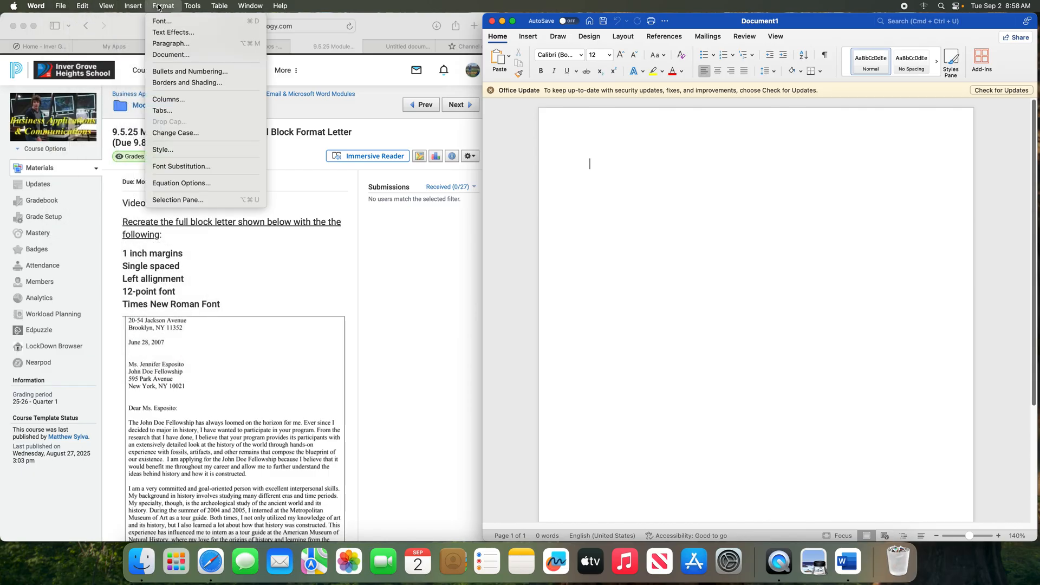
click(254, 6)
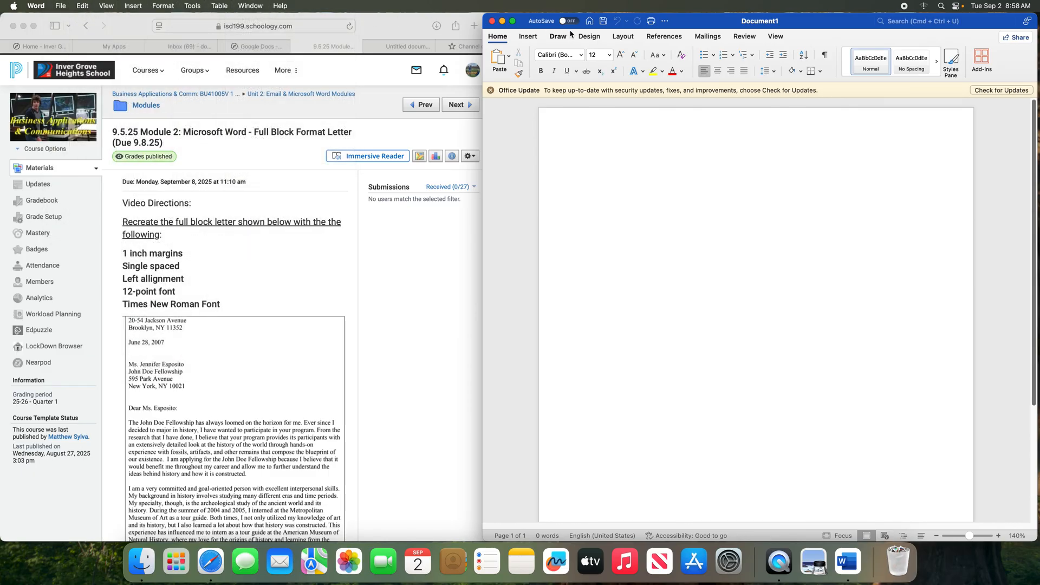
click(533, 37)
click(590, 36)
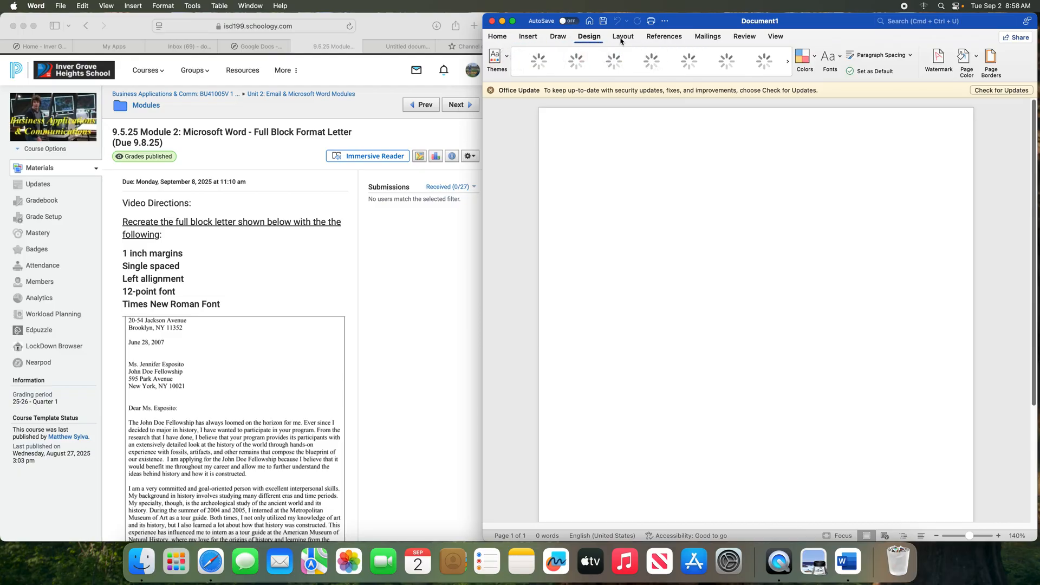
click(623, 36)
click(707, 38)
click(744, 36)
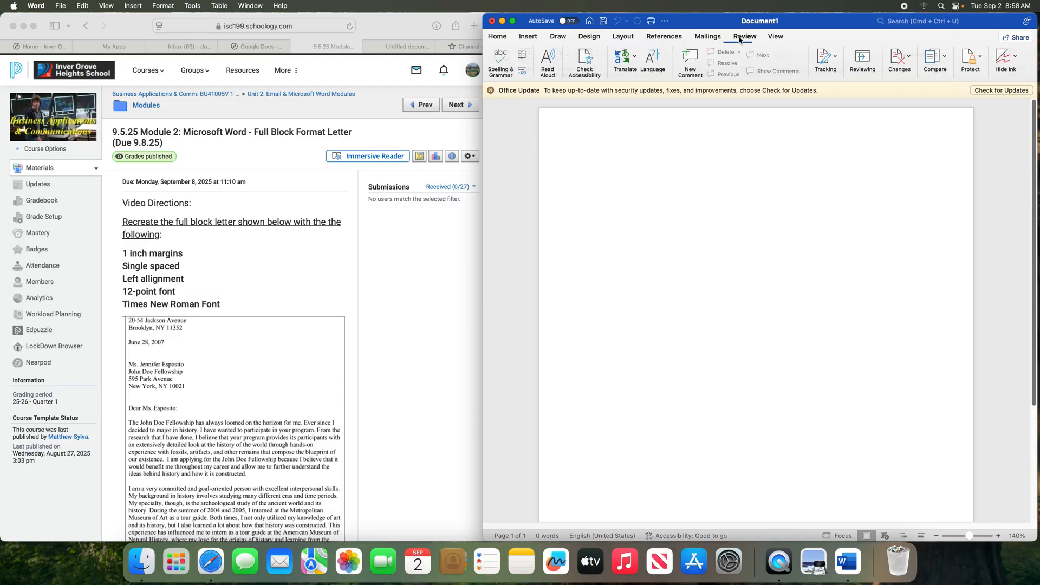
click(498, 37)
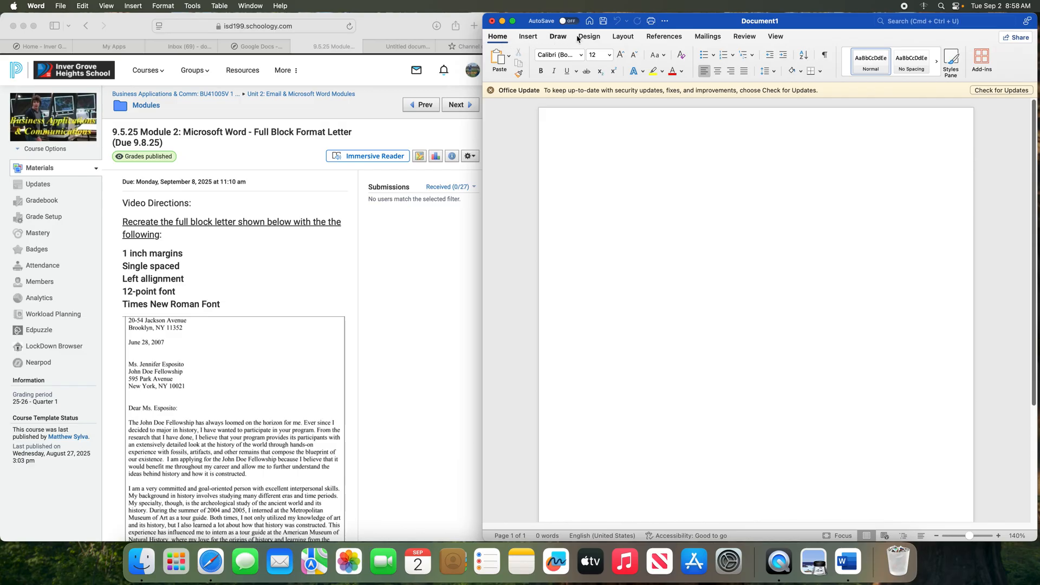
click(623, 38)
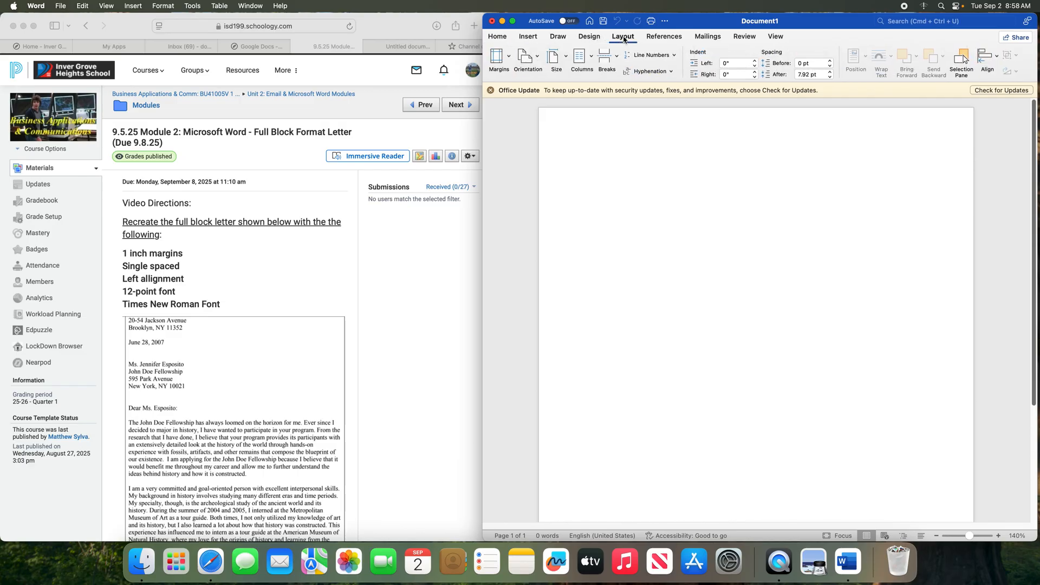
Apply the Normal 1-inch margin preset after checking Custom Margins
click(510, 57)
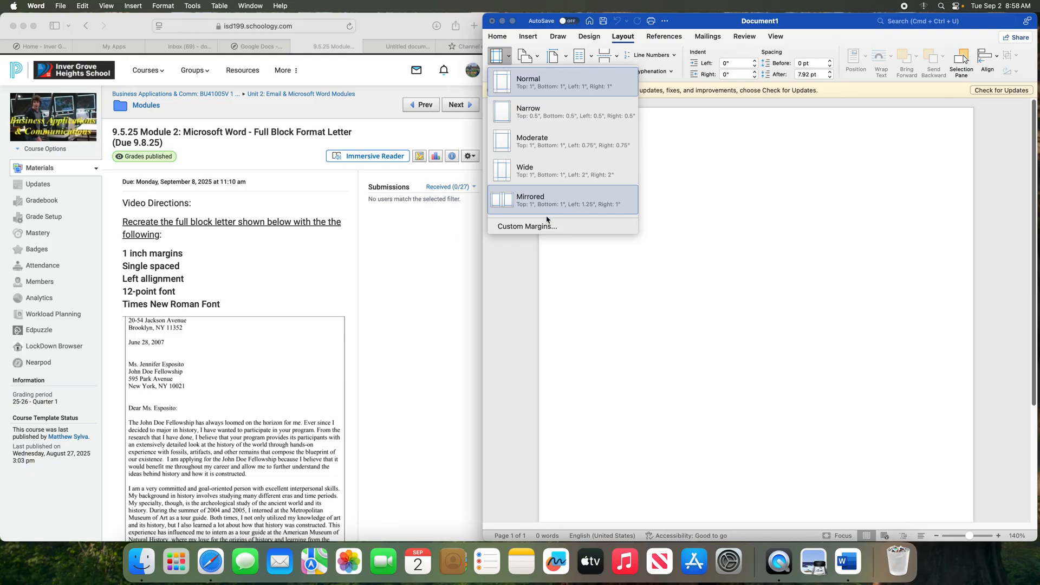
click(549, 226)
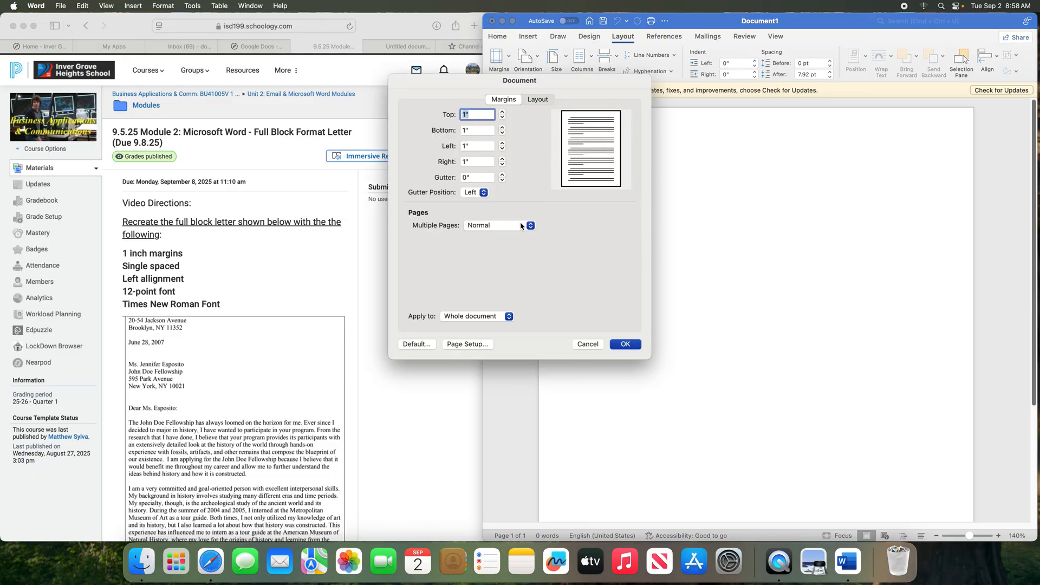
click(591, 346)
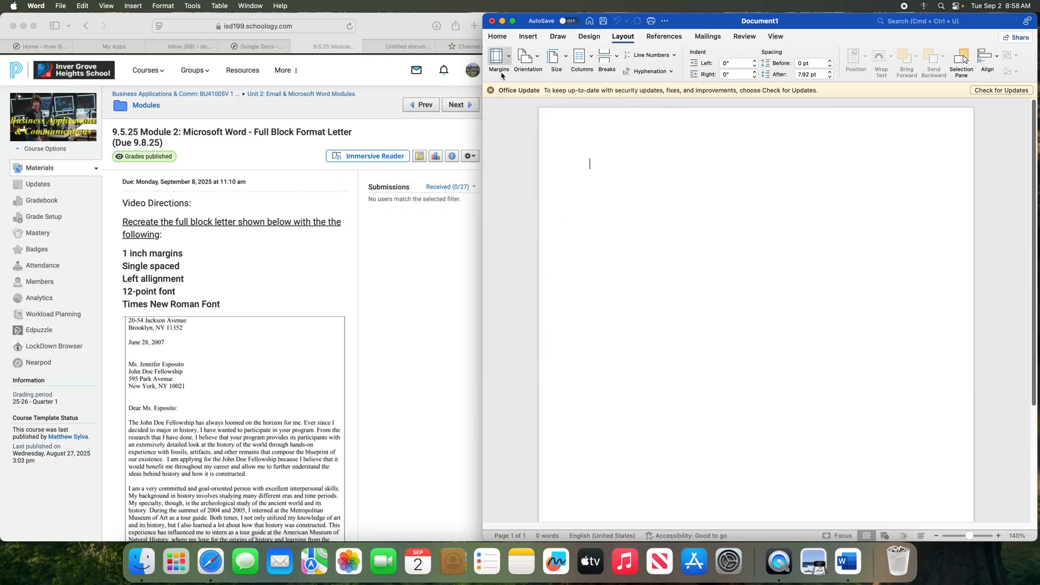
click(510, 57)
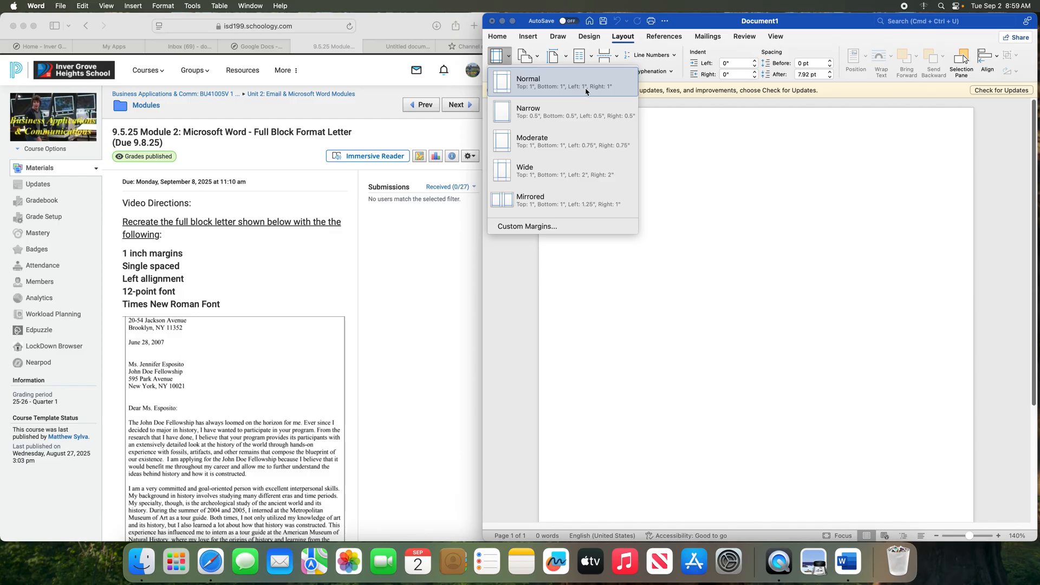
click(537, 84)
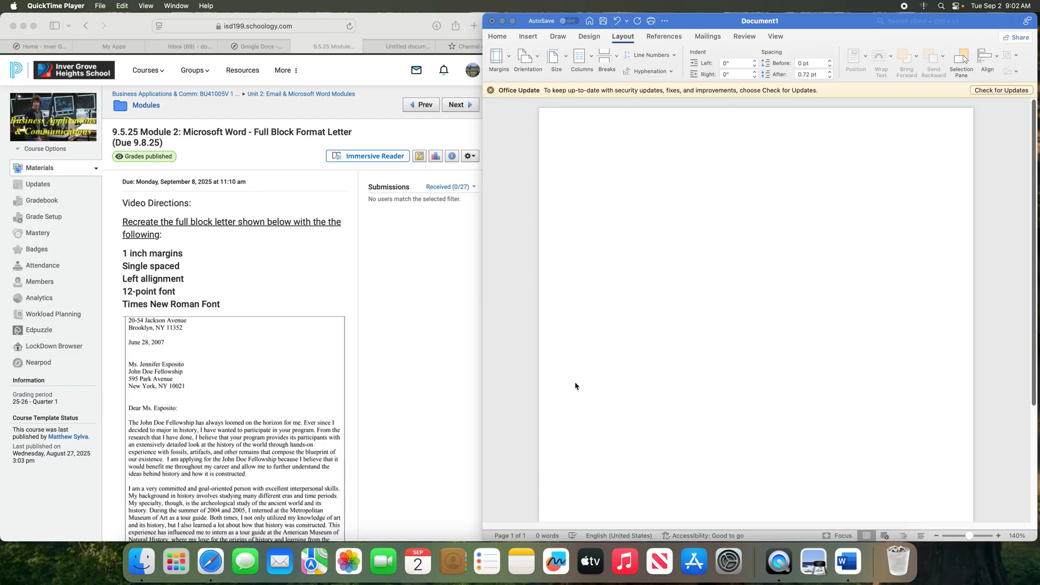
click(659, 36)
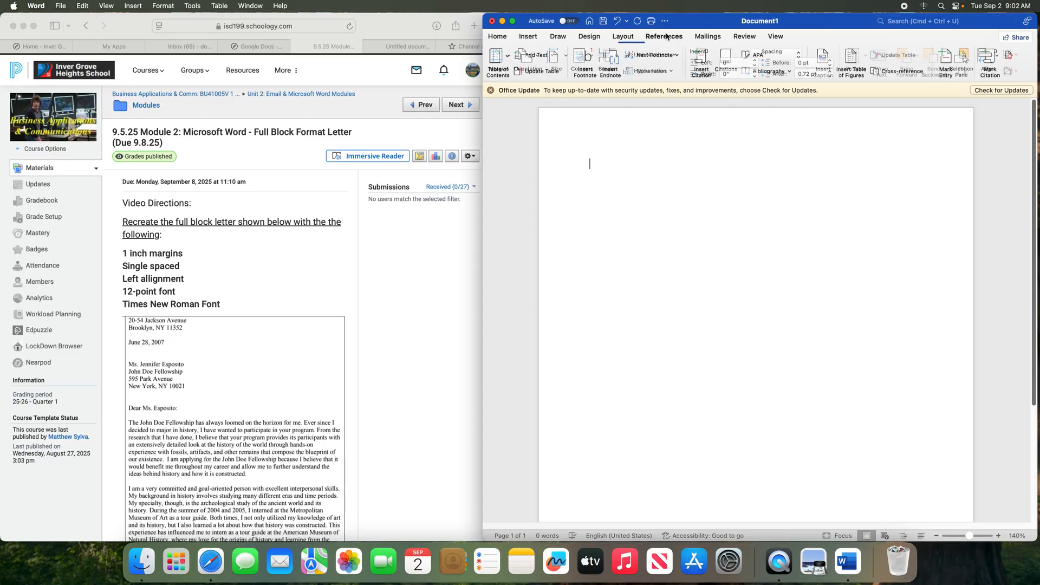
click(629, 36)
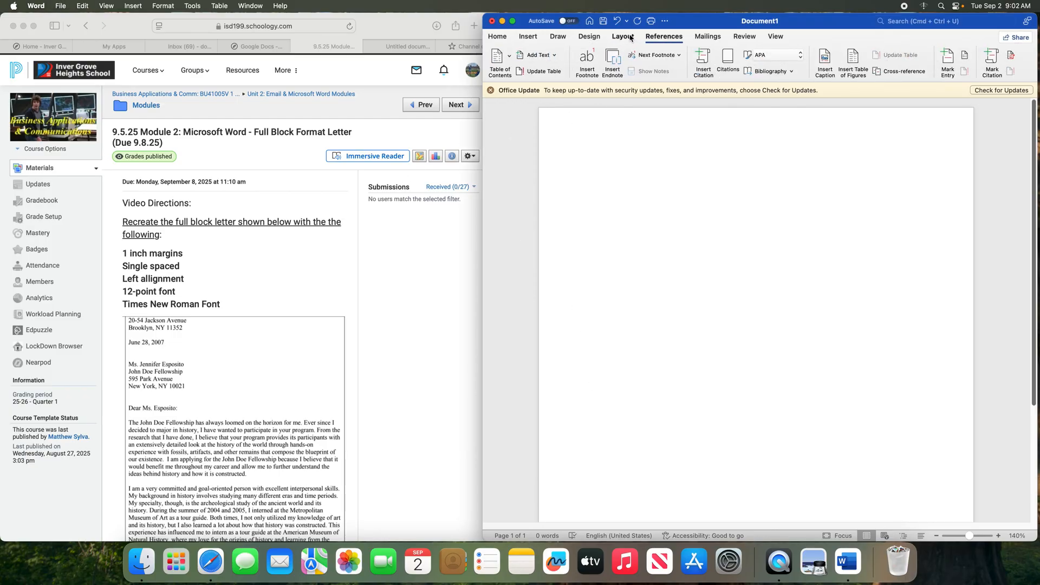
click(498, 36)
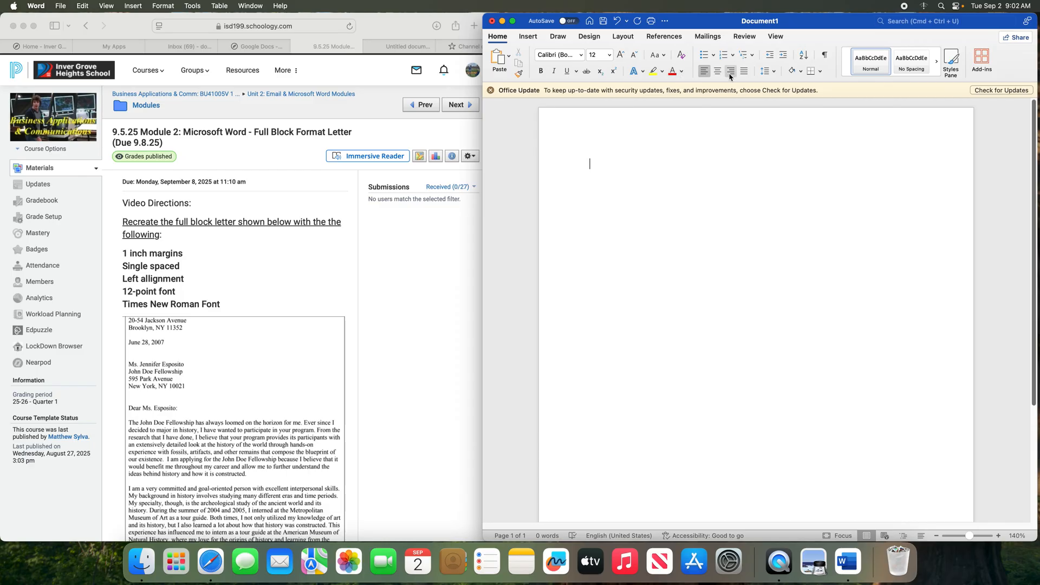
click(774, 73)
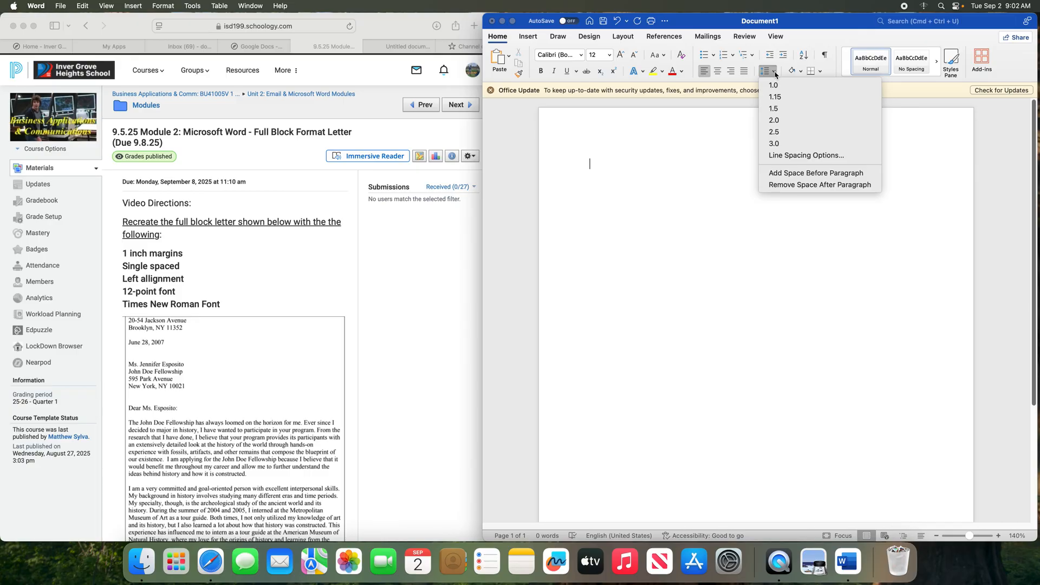
click(774, 86)
click(774, 73)
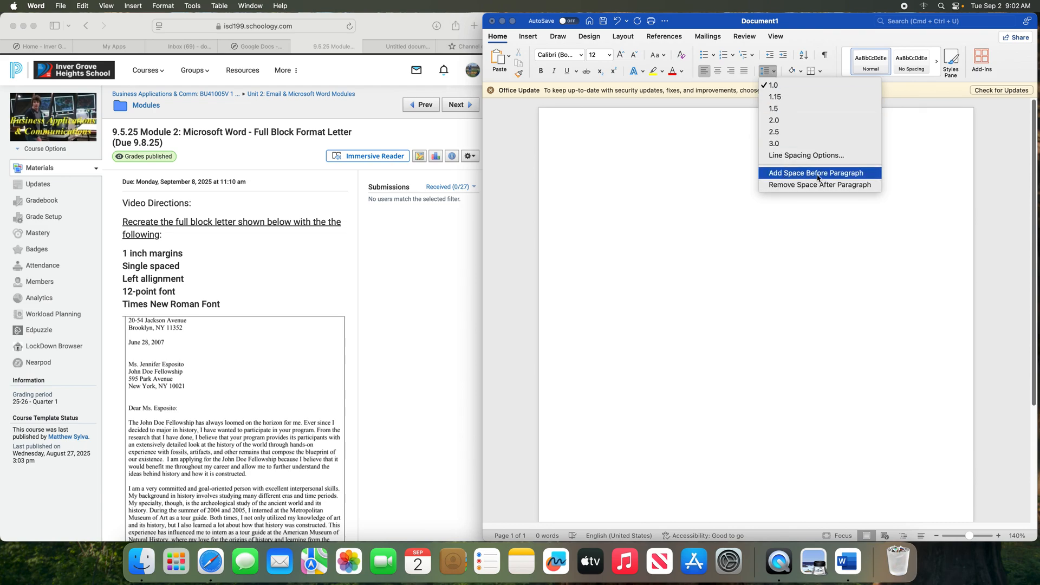
click(783, 187)
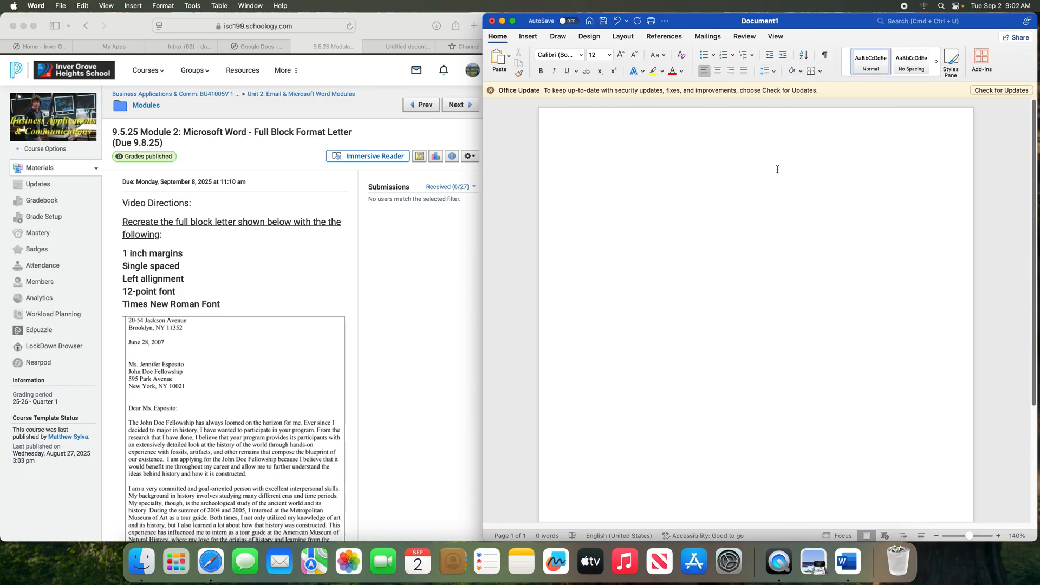
click(773, 76)
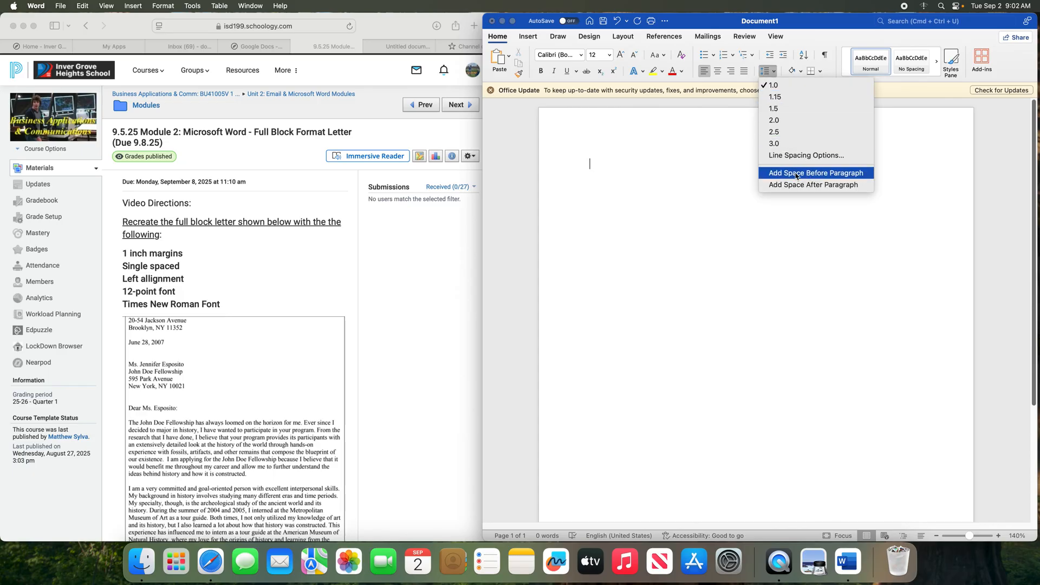
click(669, 166)
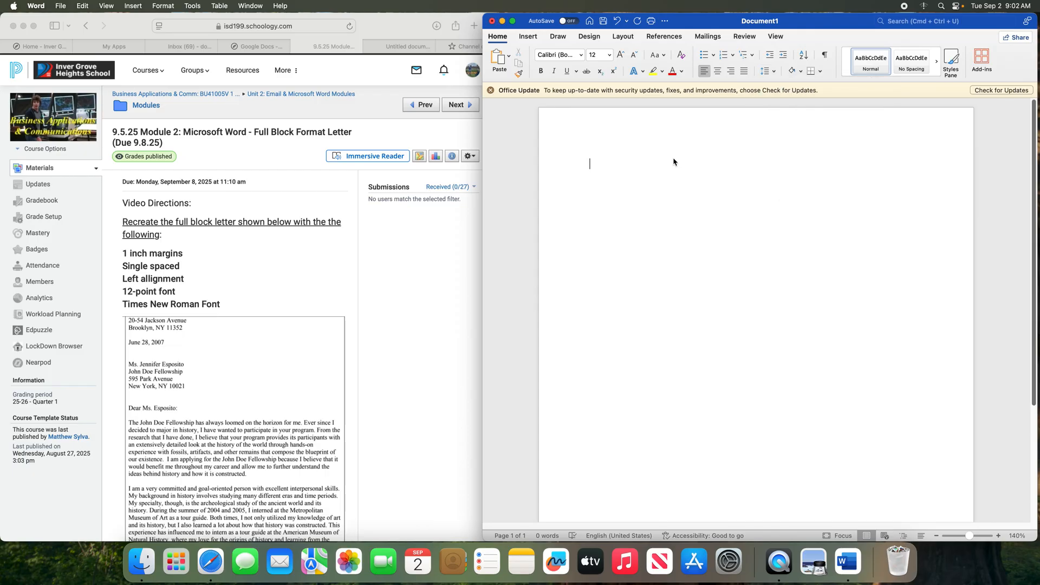
click(624, 37)
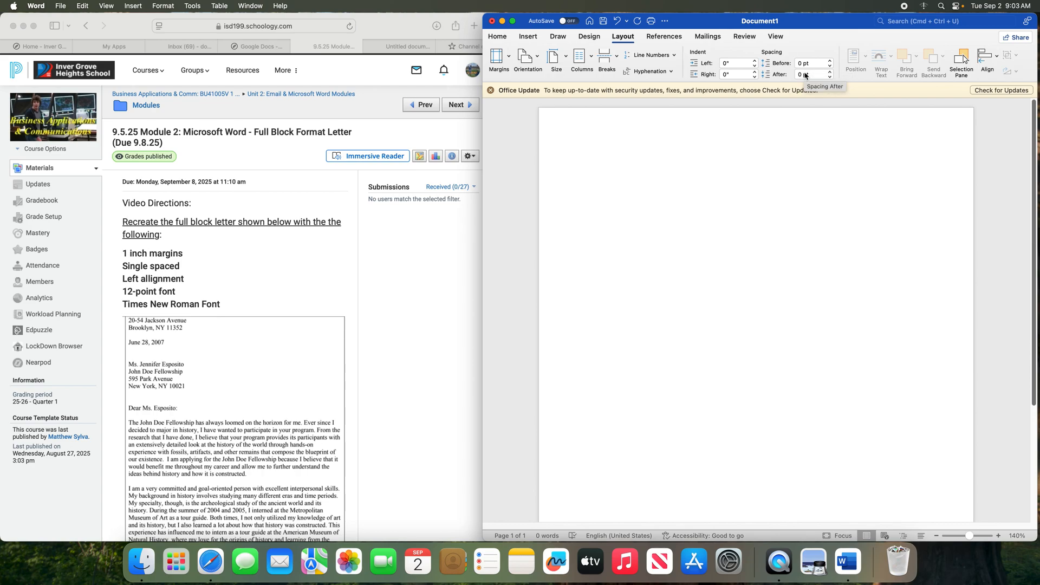
click(507, 41)
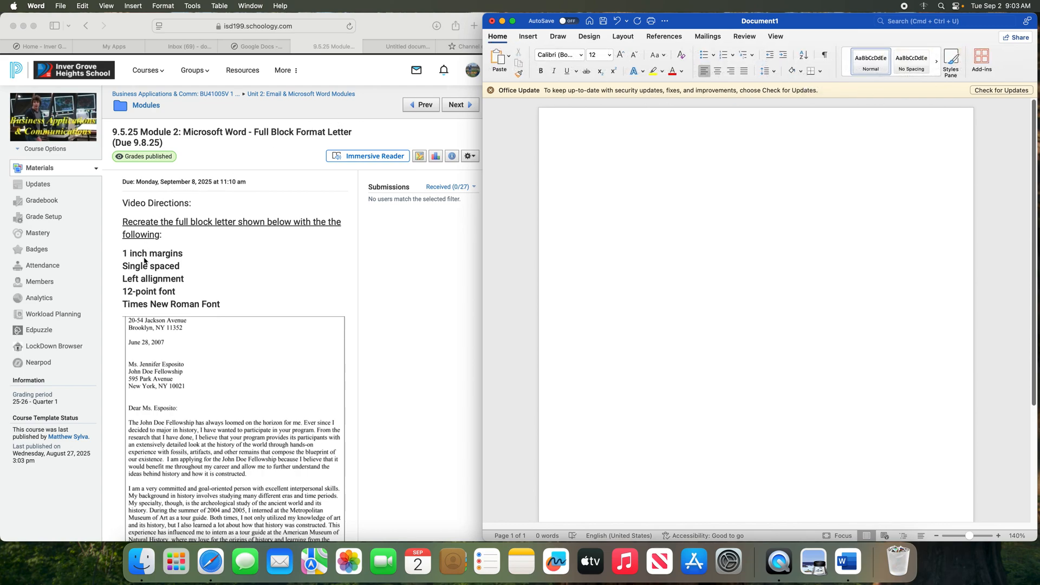
click(154, 278)
Turn on the Ruler from the View tab, then return to Home
click(554, 213)
click(778, 38)
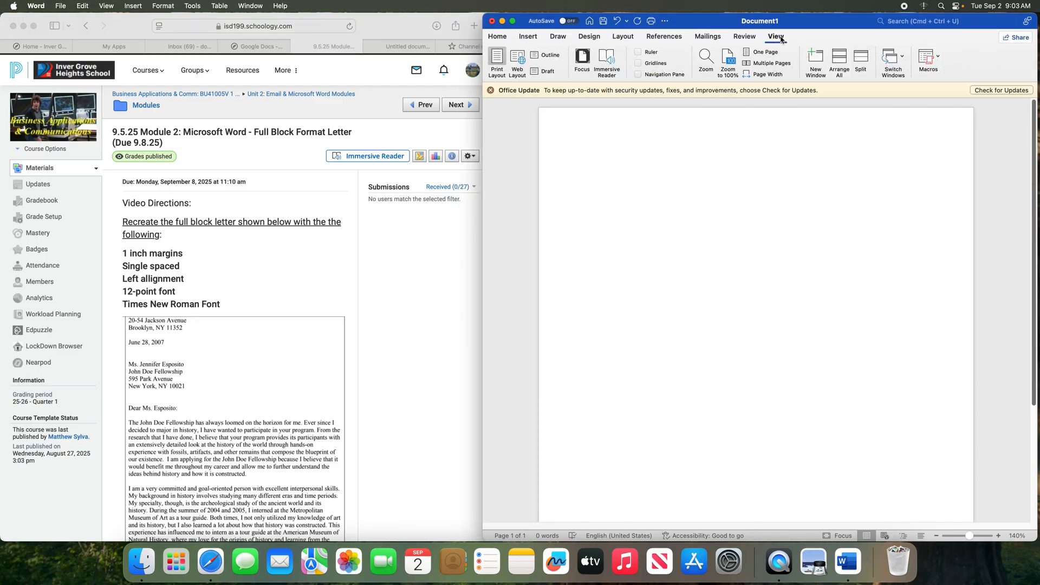
click(638, 52)
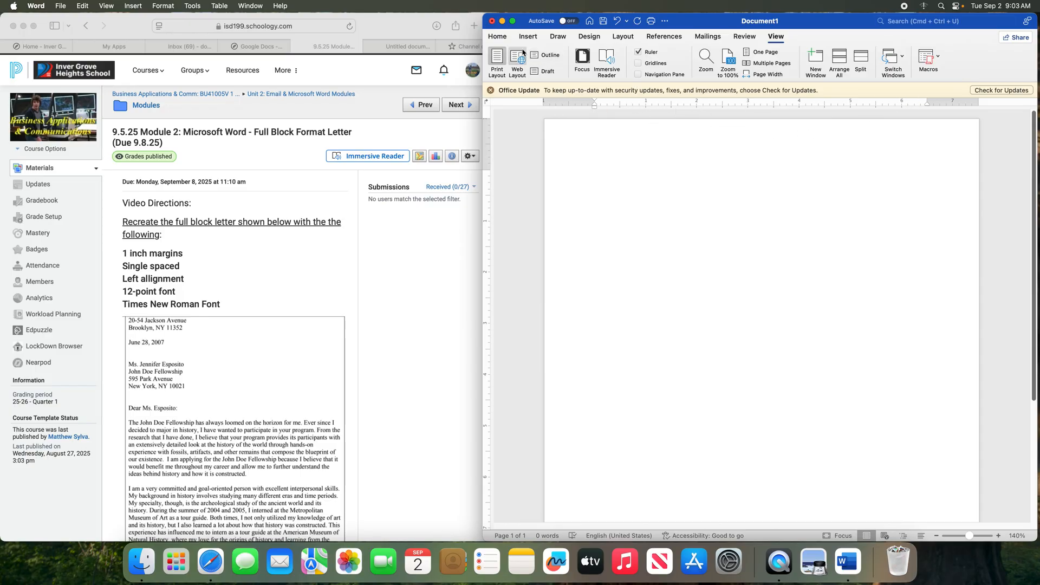
click(501, 38)
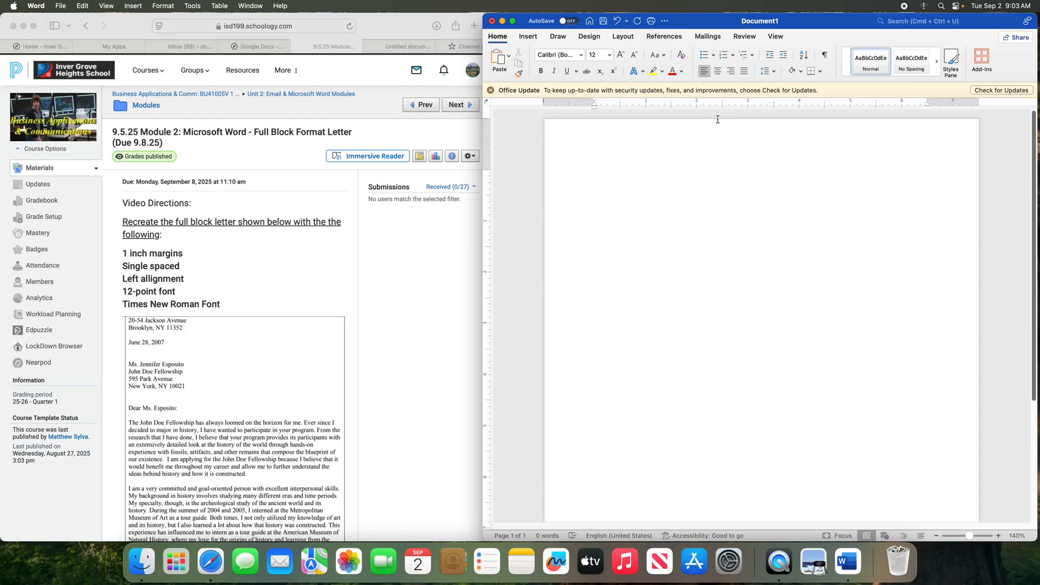
Add a right-aligned tab stop at 6.44 inches on the ruler
double_click(926, 106)
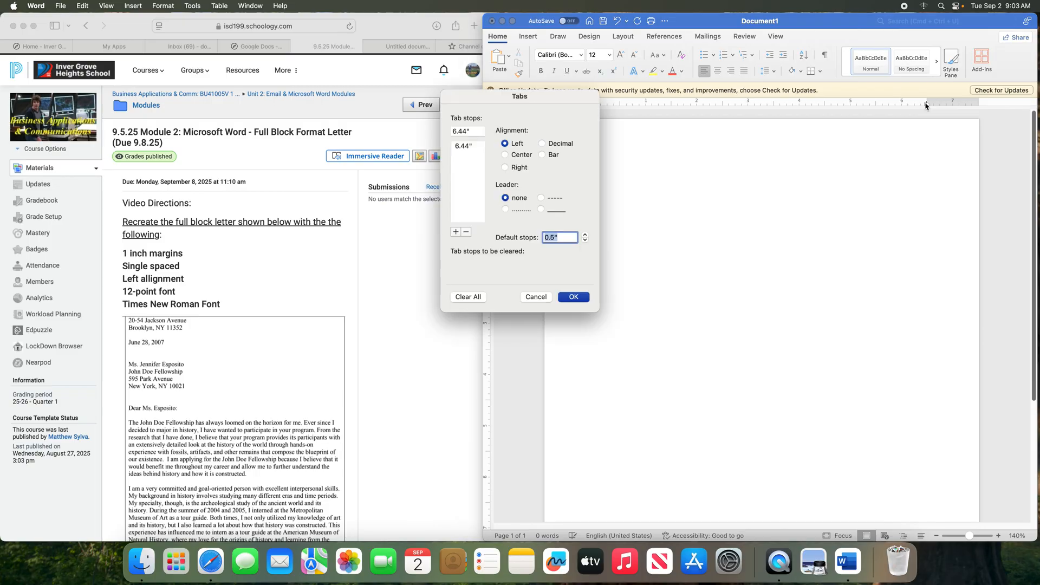
click(505, 168)
click(574, 297)
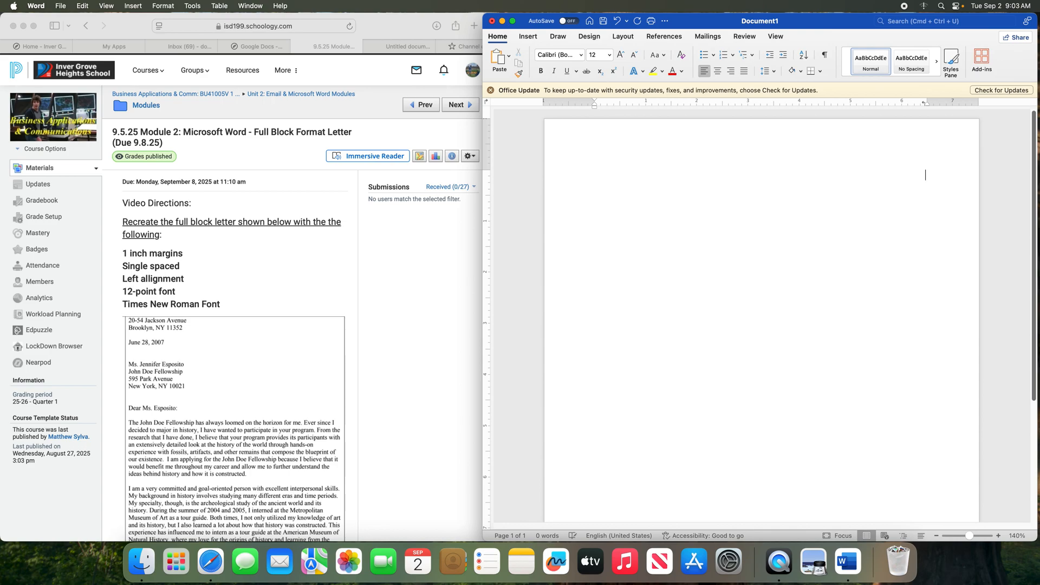
Type a trial date, September 1, 2025, fix its typos, then delete it
text(Se)
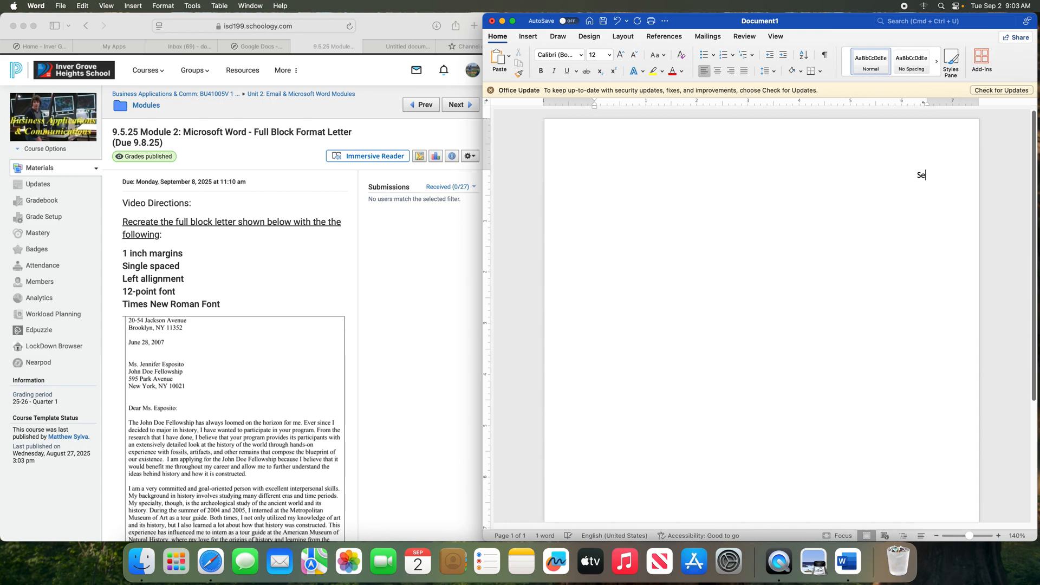
text(ptmeber 1, 20025)
key(BackSpace)
key(BackSpace)
key(BackSpace)
key(BackSpace)
key(BackSpace)
text(p)
key(BackSpace)
text(025)
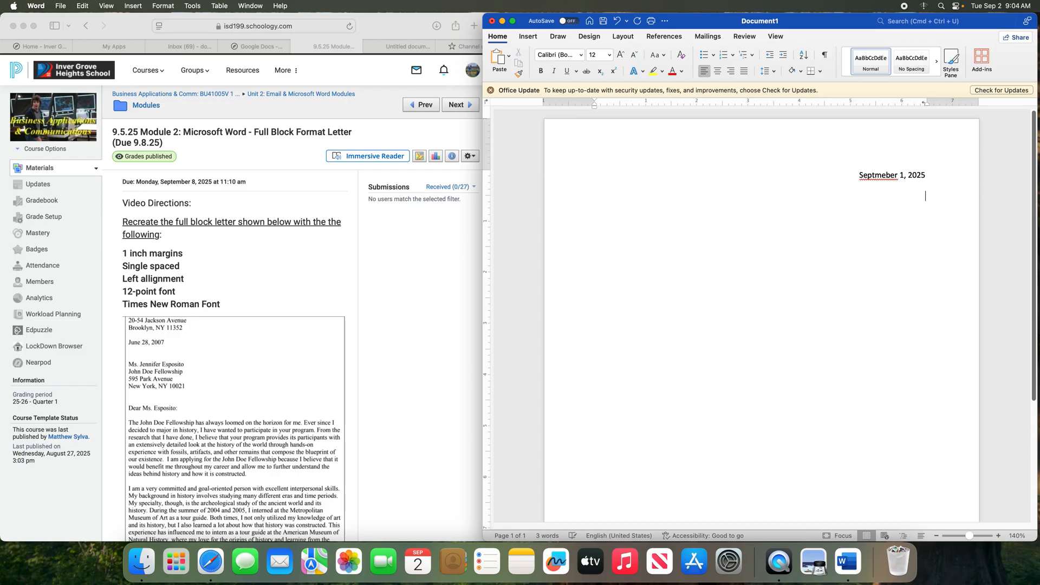
key(BackSpace)
key(BackSpace)
key(BackSpace)
key(BackSpace)
key(BackSpace)
key(BackSpace)
key(BackSpace)
key(BackSpace)
key(BackSpace)
key(BackSpace)
key(BackSpace)
key(BackSpace)
key(BackSpace)
key(BackSpace)
key(BackSpace)
key(BackSpace)
key(BackSpace)
Try center, right and left alignment with test text, then erase it and left-align
click(924, 105)
click(718, 71)
click(732, 72)
click(705, 72)
click(719, 73)
click(732, 71)
click(705, 72)
click(718, 72)
text(dghsdghs)
click(732, 72)
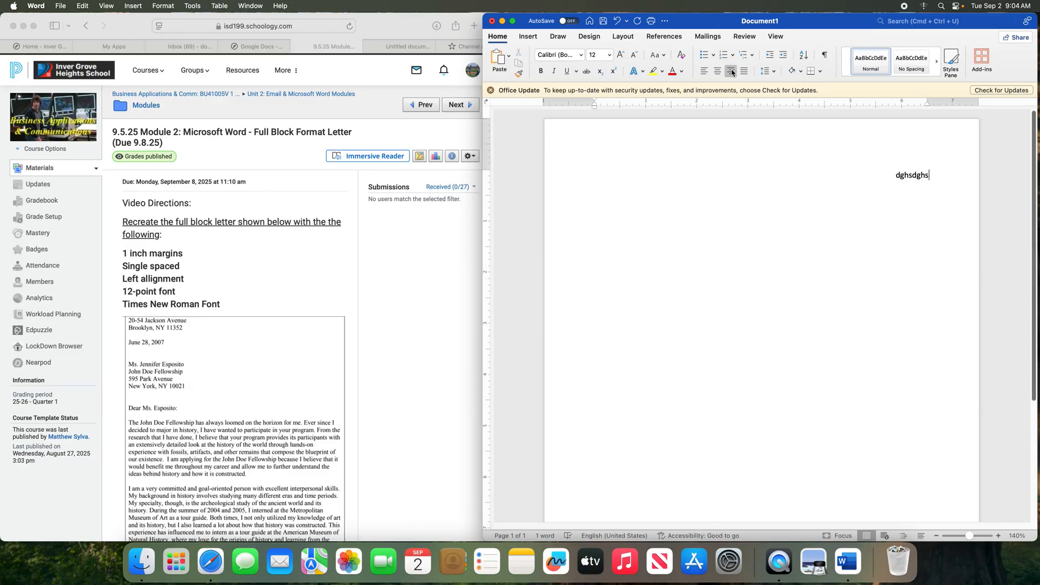
key(BackSpace)
key(BackSpace)
key(BackSpace)
key(BackSpace)
key(BackSpace)
key(BackSpace)
key(BackSpace)
key(BackSpace)
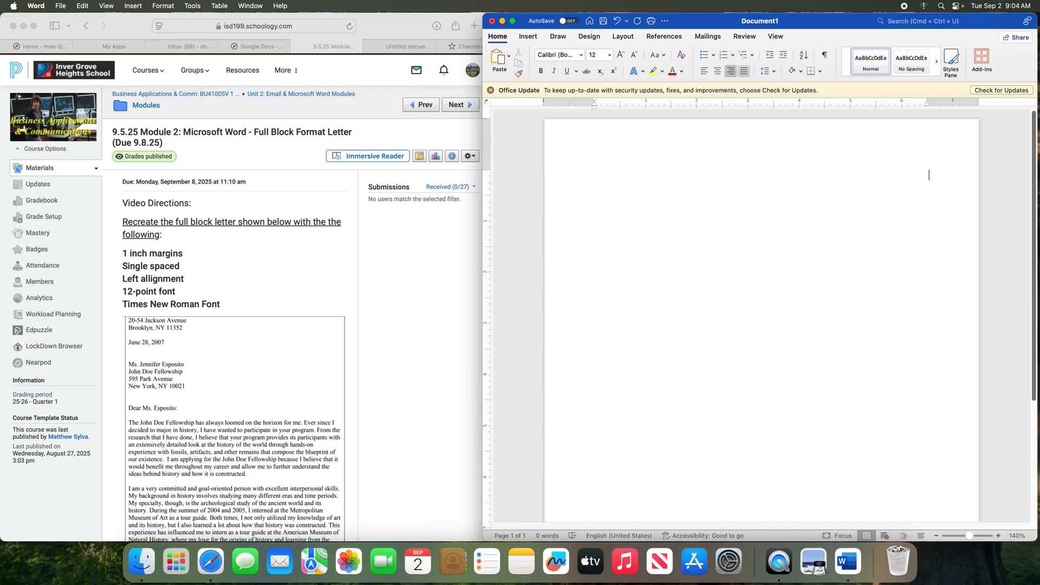
click(704, 71)
Add test tab stops on the ruler, undo and redo edits, leaving the line left-aligned
click(654, 104)
click(676, 104)
click(702, 104)
click(728, 104)
click(742, 105)
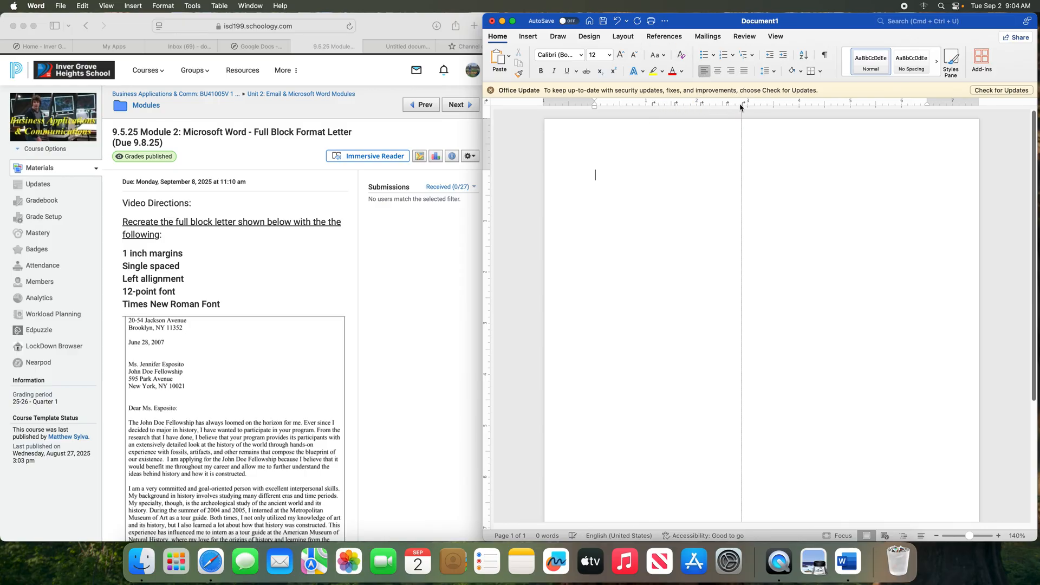
click(767, 106)
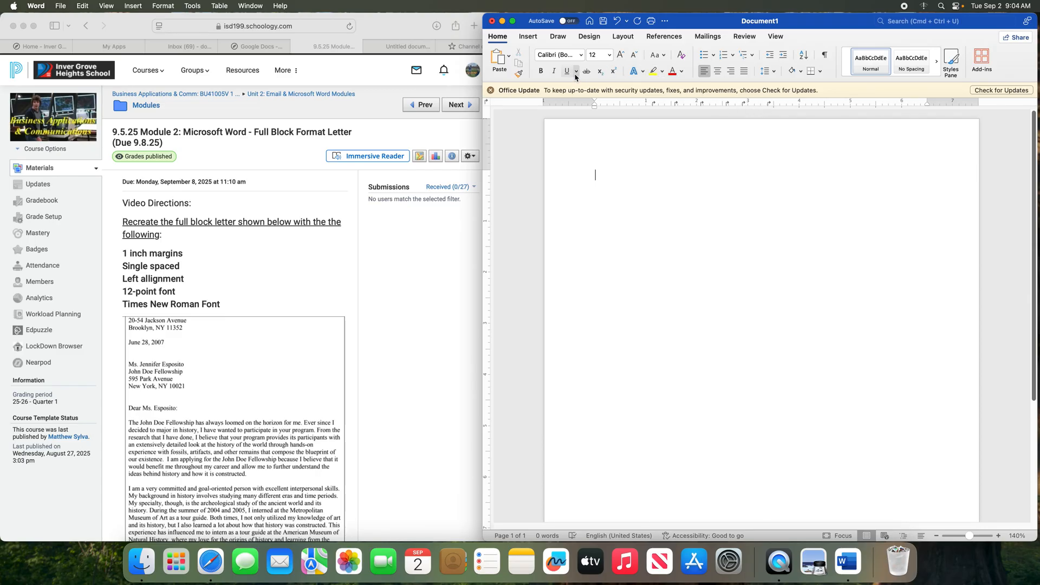
click(617, 25)
click(616, 25)
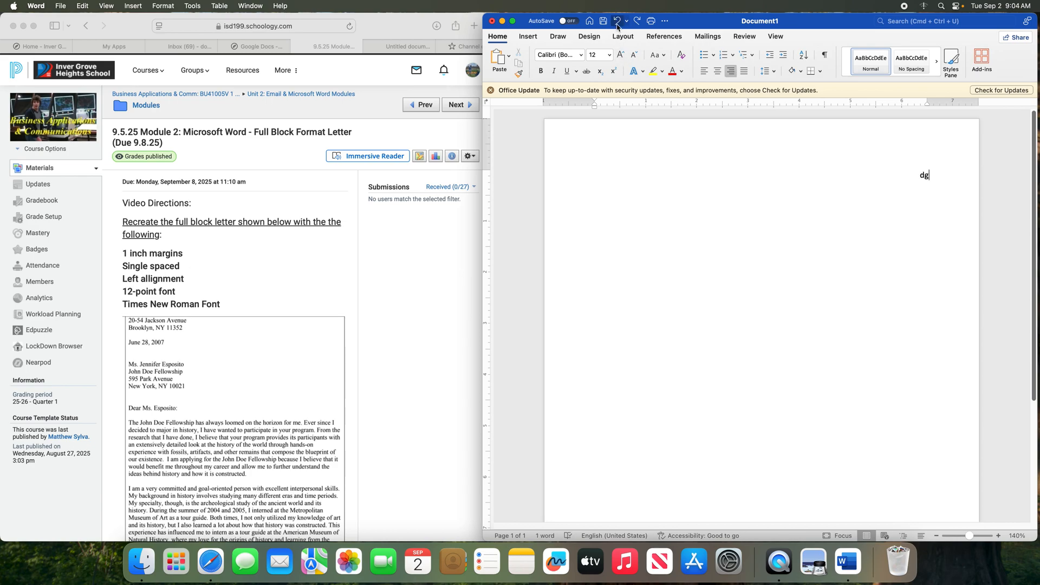
click(636, 21)
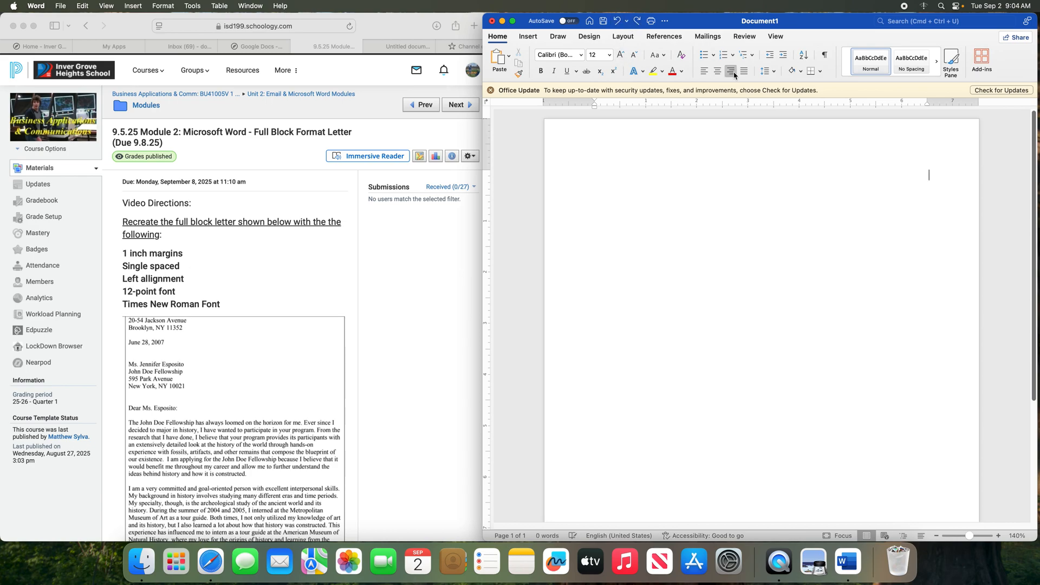
click(703, 71)
scroll(159, 291, down, 1)
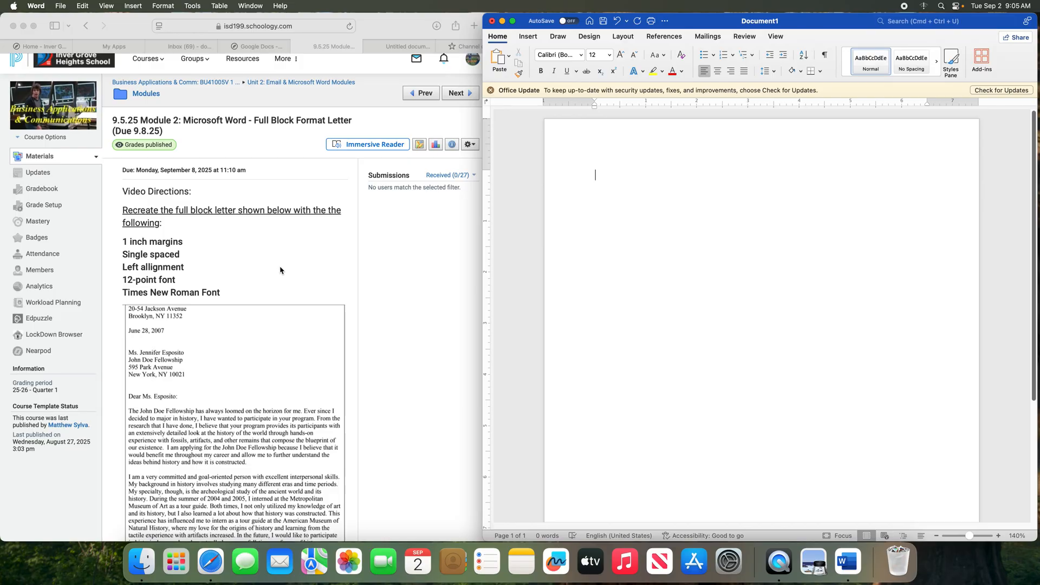
Set the font to Times New Roman and confirm the size is 12 pt
click(501, 40)
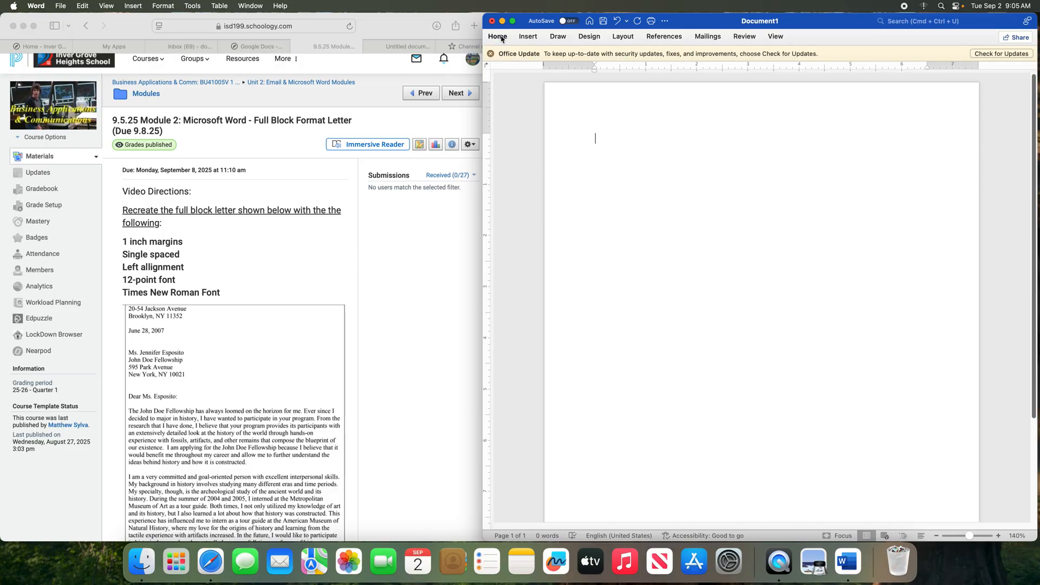
click(502, 39)
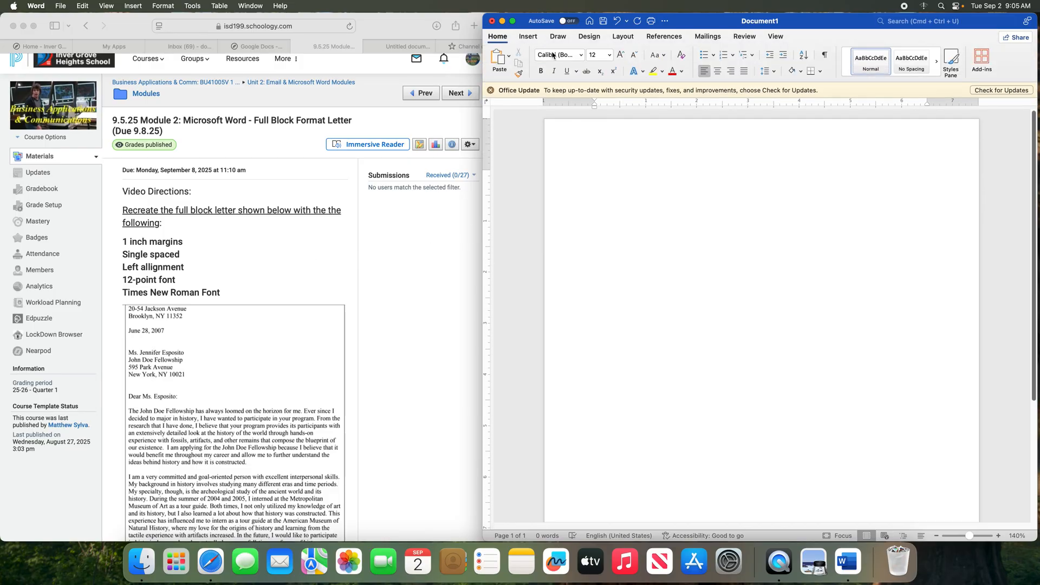
click(581, 55)
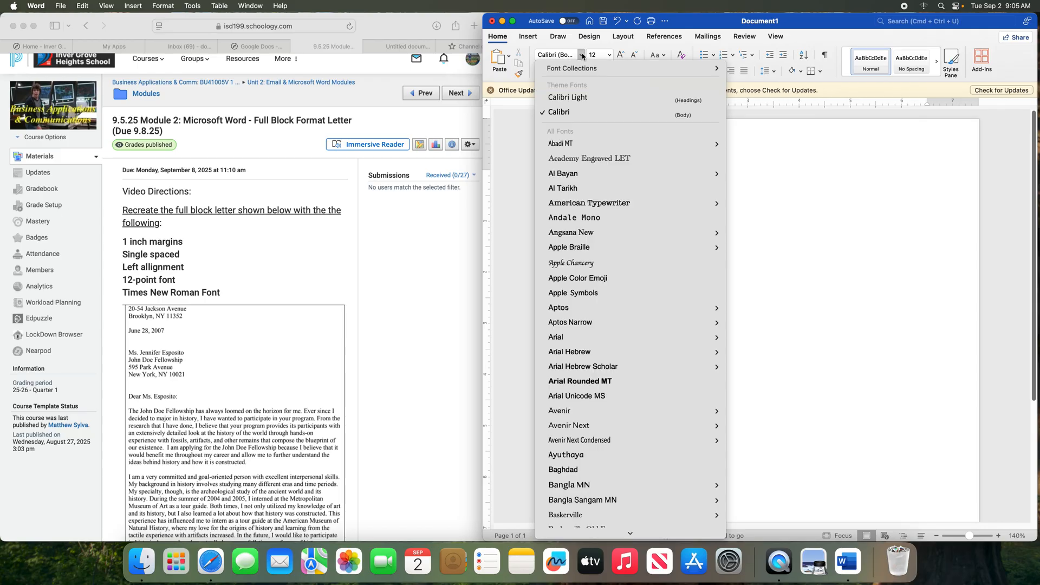
text(times)
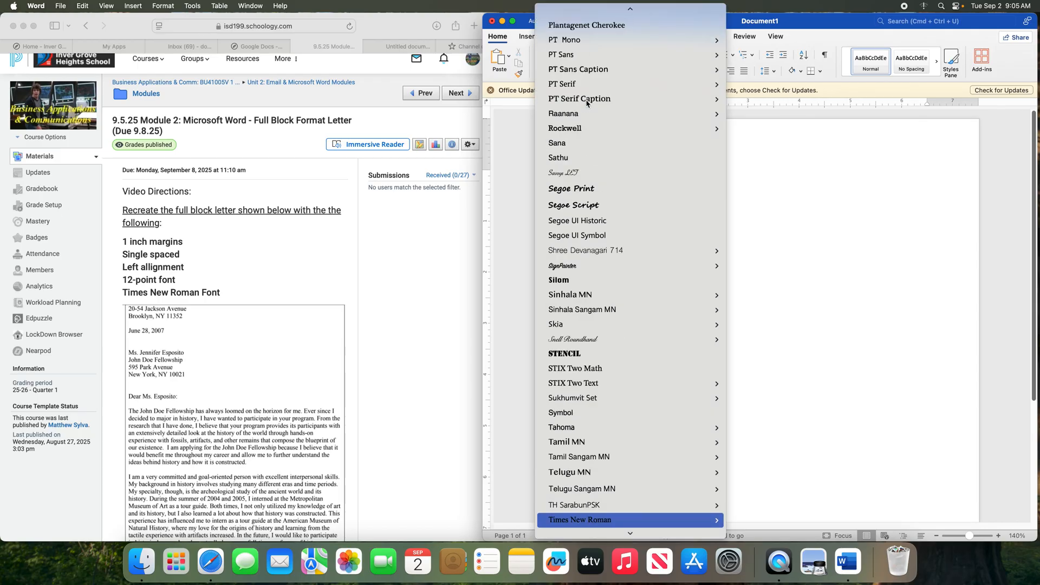
click(621, 520)
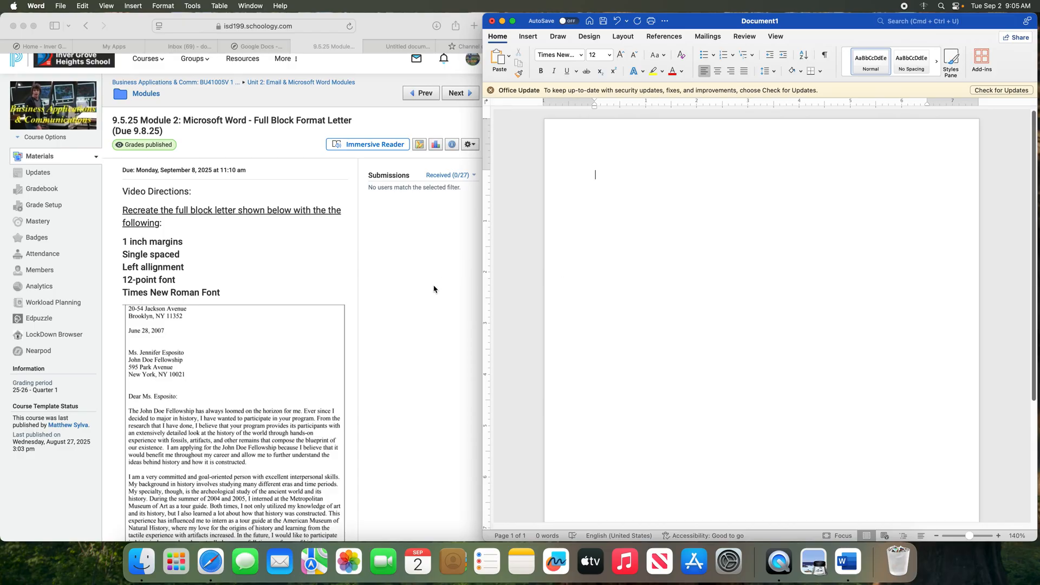
click(603, 56)
scroll(305, 315, down, 5)
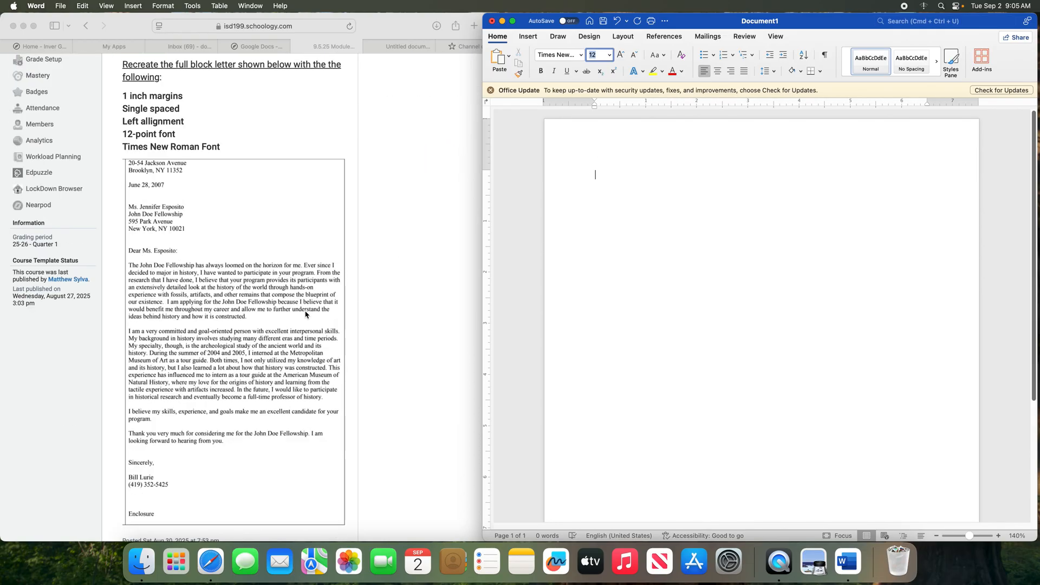
Recheck the margin presets on Layout, keeping the 1-inch margins
click(624, 37)
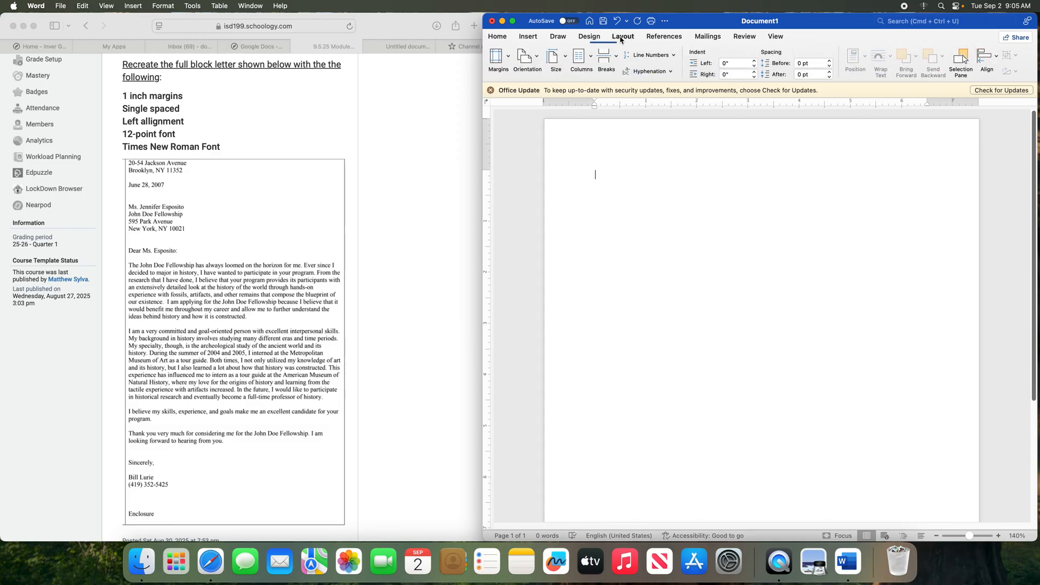
click(509, 57)
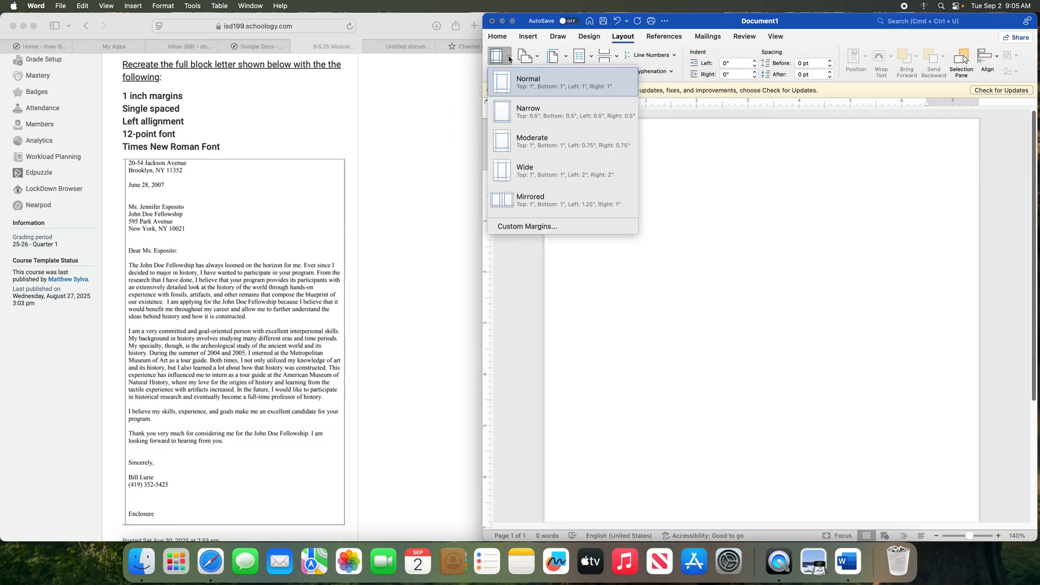
click(623, 36)
click(622, 37)
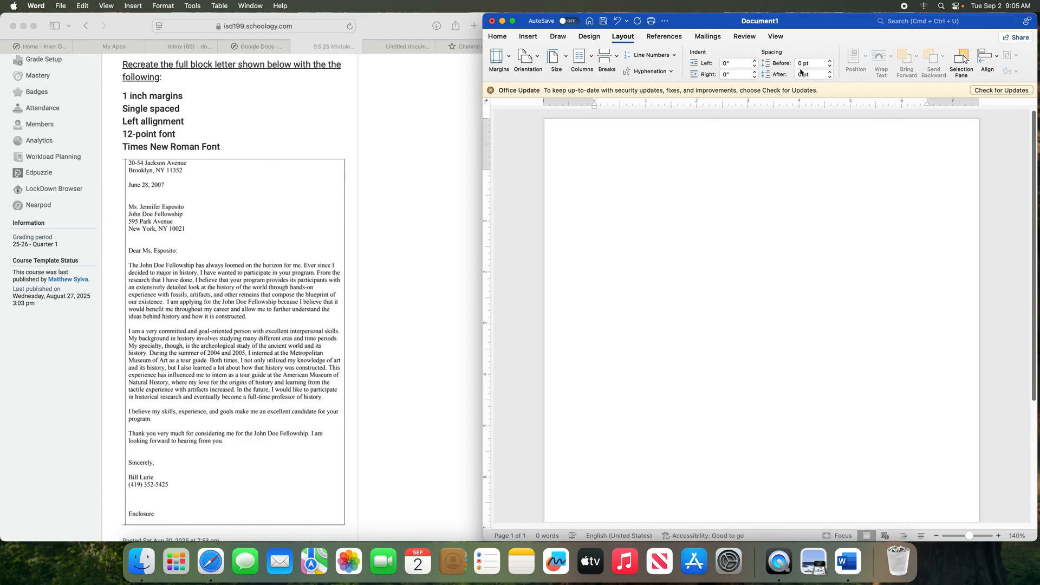
click(497, 37)
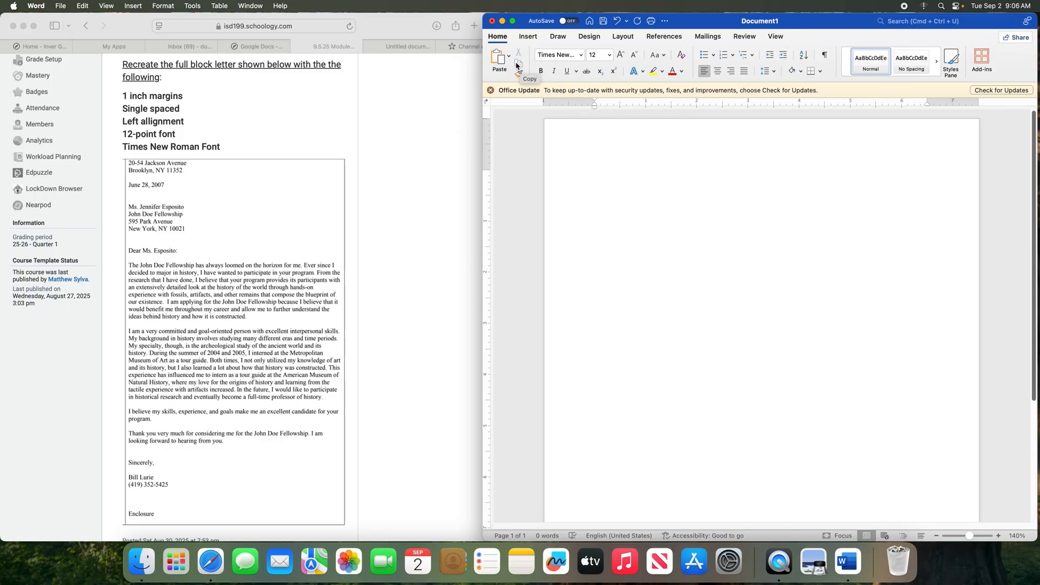
Set line spacing to 1.0 after trying 2.0, then justify the paragraph
click(772, 73)
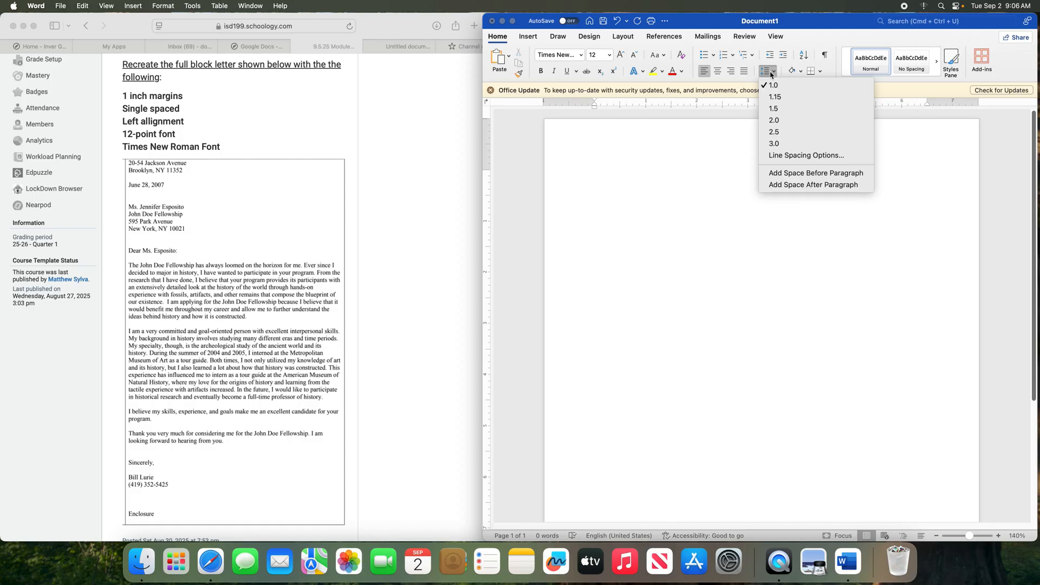
click(801, 120)
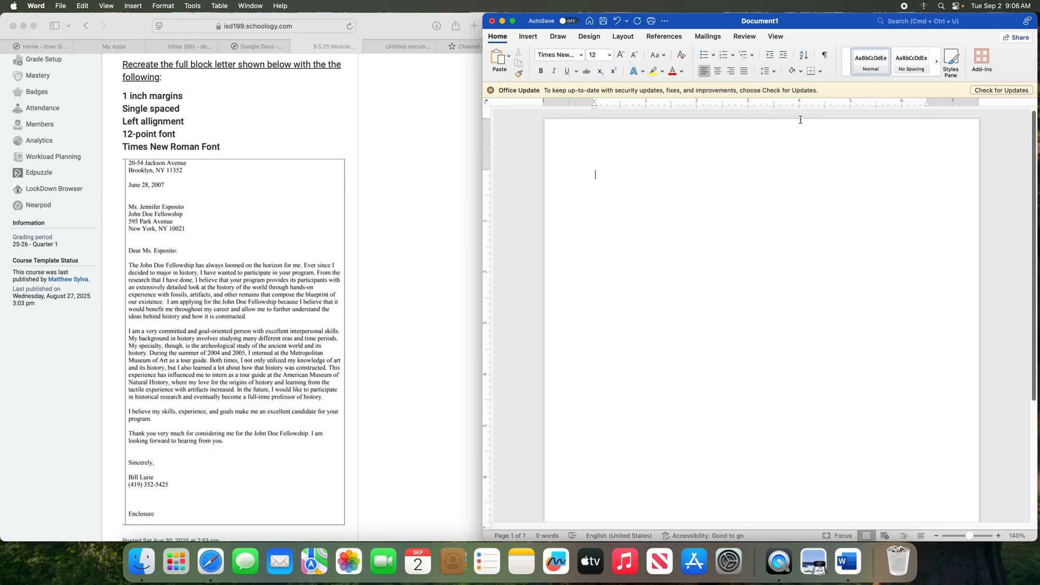
click(773, 73)
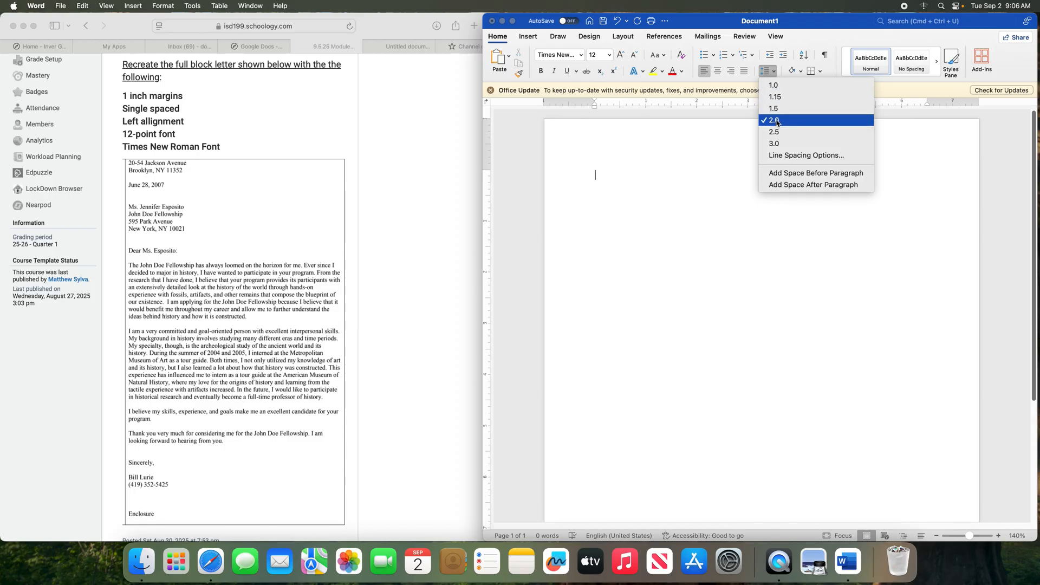
click(775, 90)
click(772, 72)
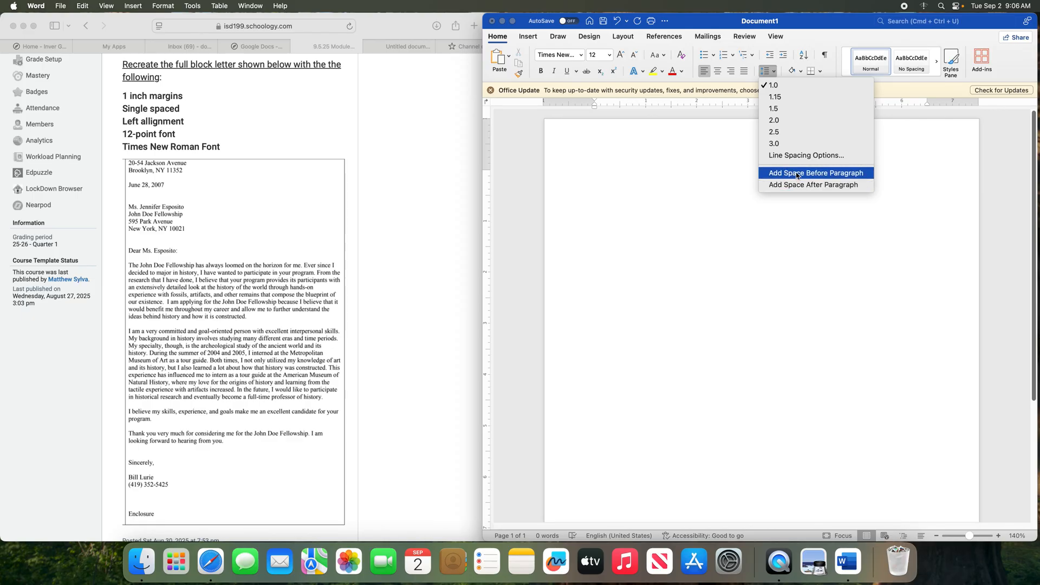
click(704, 156)
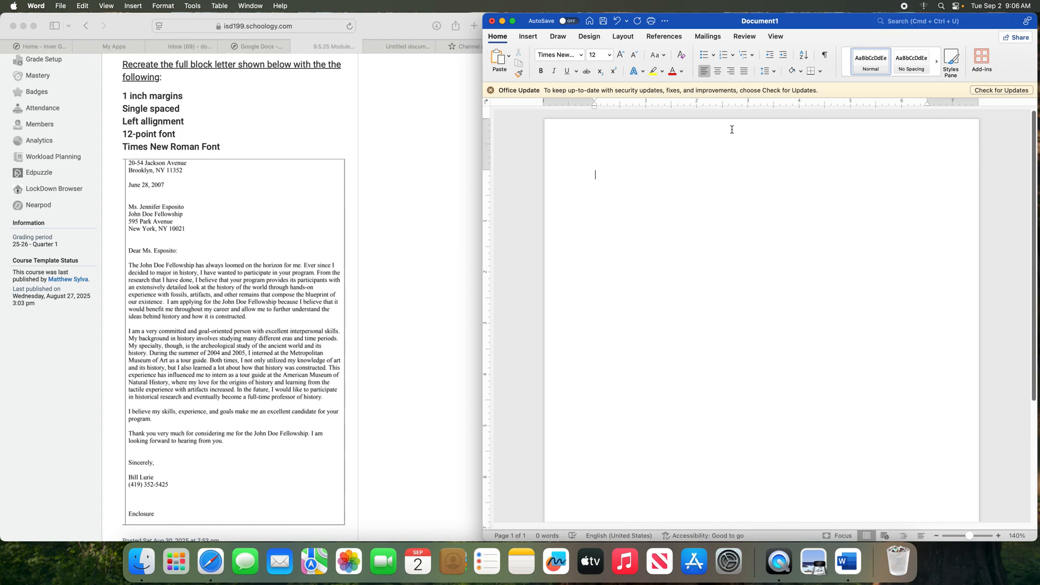
click(705, 73)
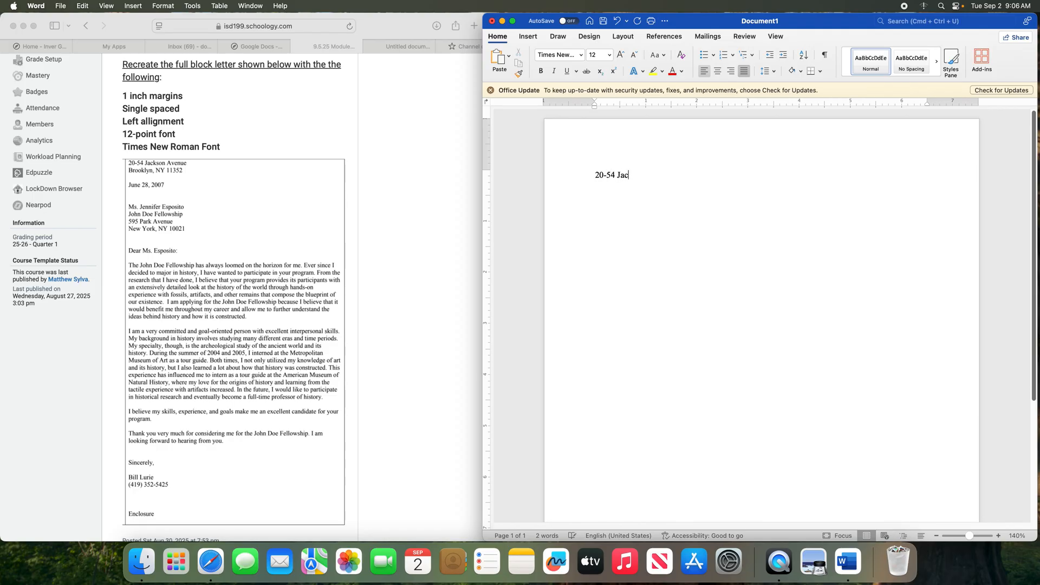
Type the sender's street line and city, state and ZIP line, then add blank lines below
key(Return)
text(Br)
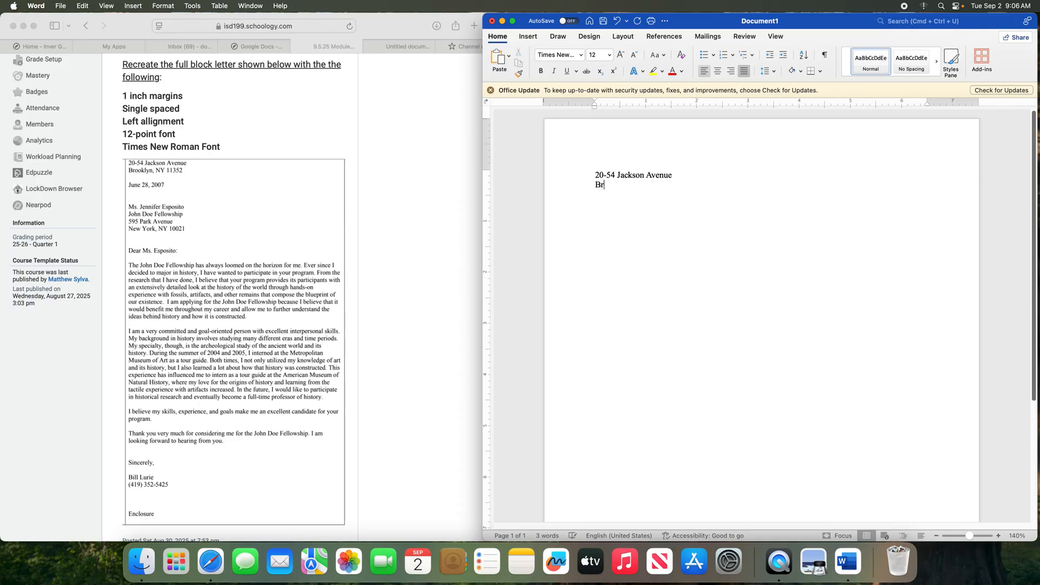
text(ooklyn, NY 11351)
key(BackSpace)
key(BackSpace)
text(2)
key(Return)
key(Return)
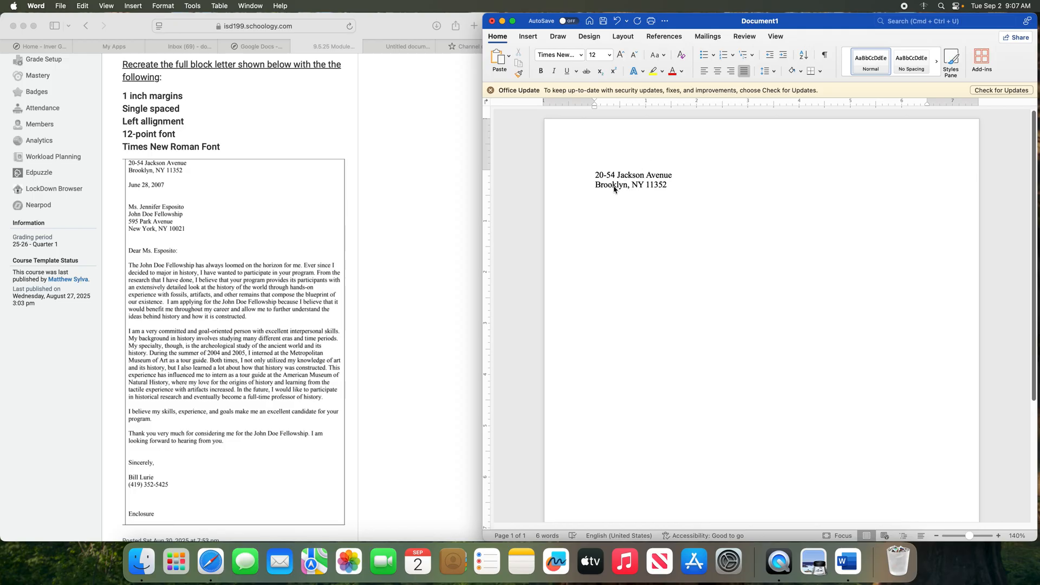
key(Return)
Type the date June 28, 2007, then the recipient's name and organization on separate lines
key(Return)
text(June 28, 2007)
key(Return)
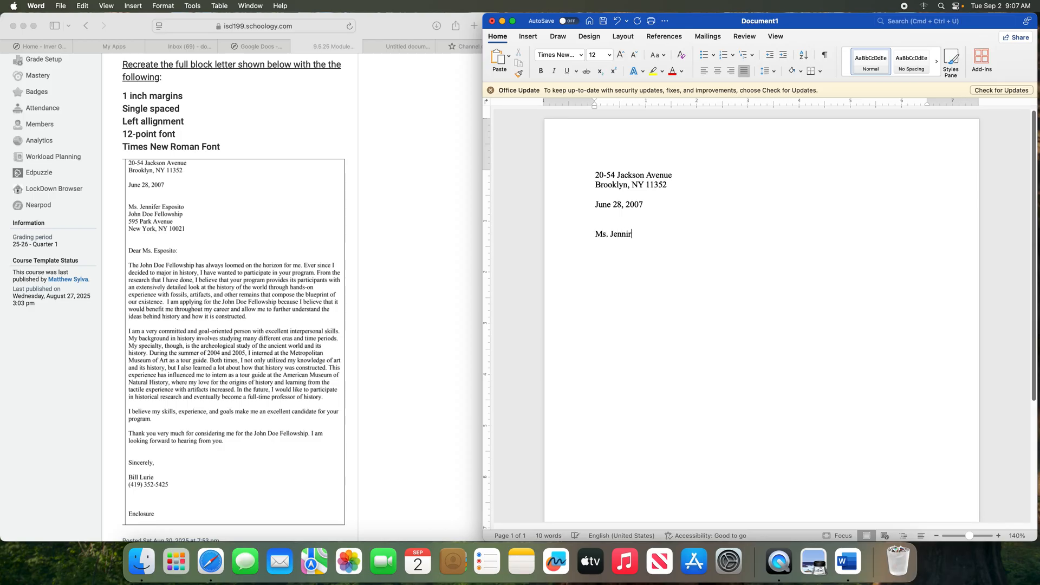
key(Return)
text(John Doe Fellowship)
key(Return)
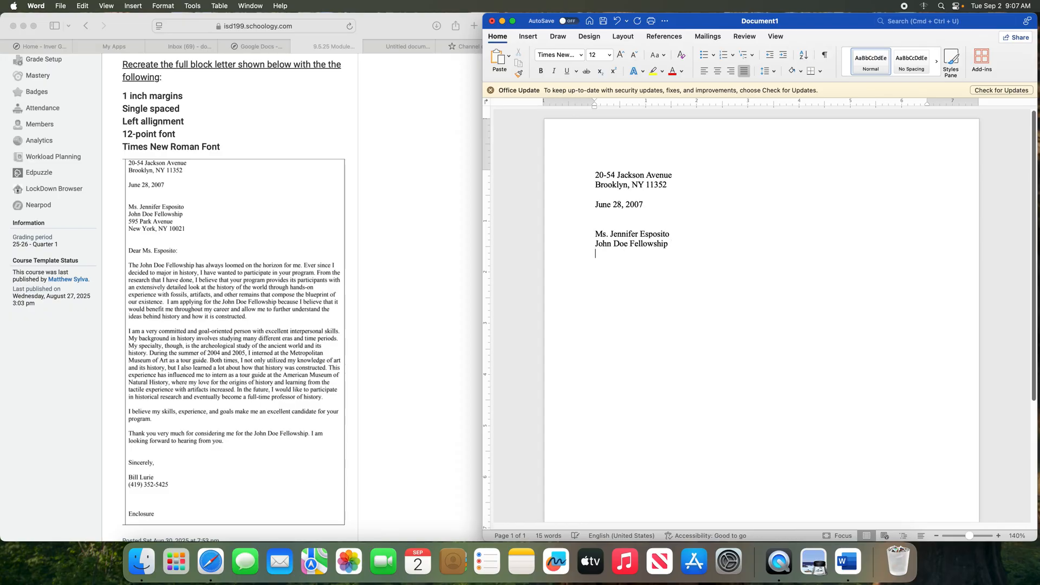
Add the recipient's street line and city, state and ZIP line, correcting typos and stray text
key(Return)
text(New)
key(BackSpace)
key(BackSpace)
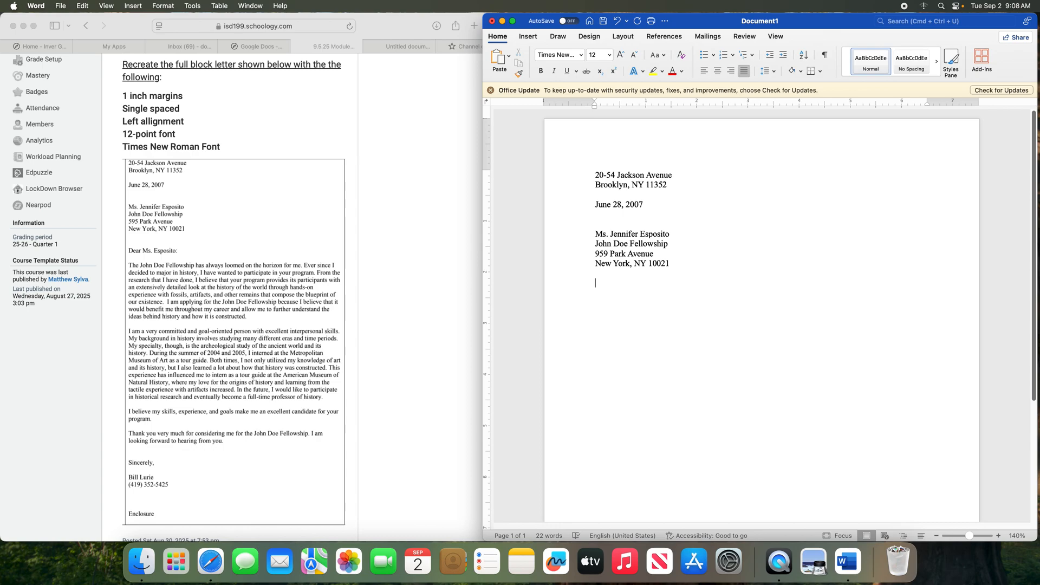
text(Ten )
text(10)
key(BackSpace)
key(BackSpace)
key(BackSpace)
key(BackSpace)
key(BackSpace)
key(BackSpace)
key(BackSpace)
Copy the letter text from the greeting through Enclosure in the Untitled Google Doc into Word
click(257, 47)
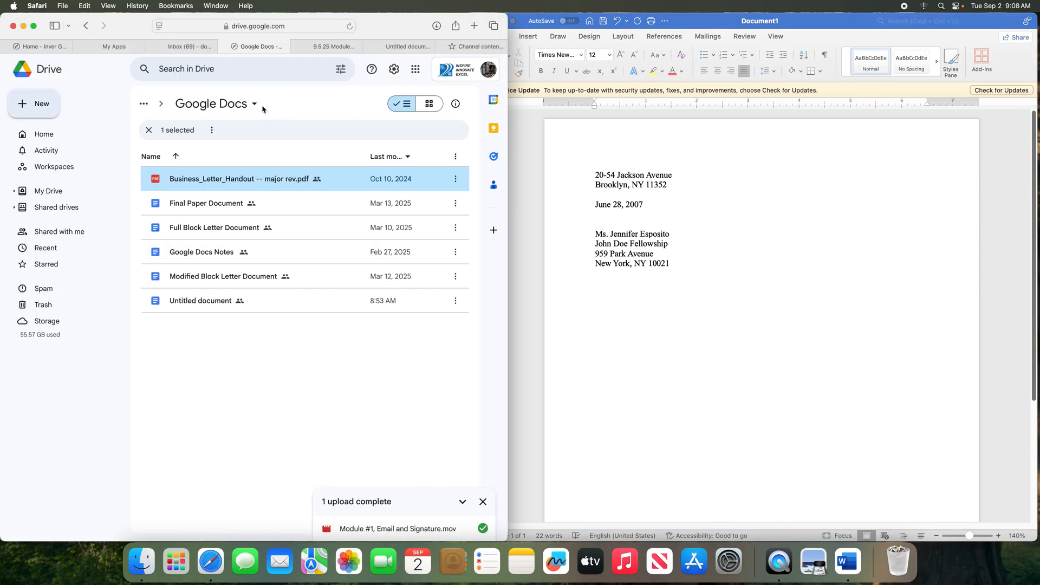
click(406, 46)
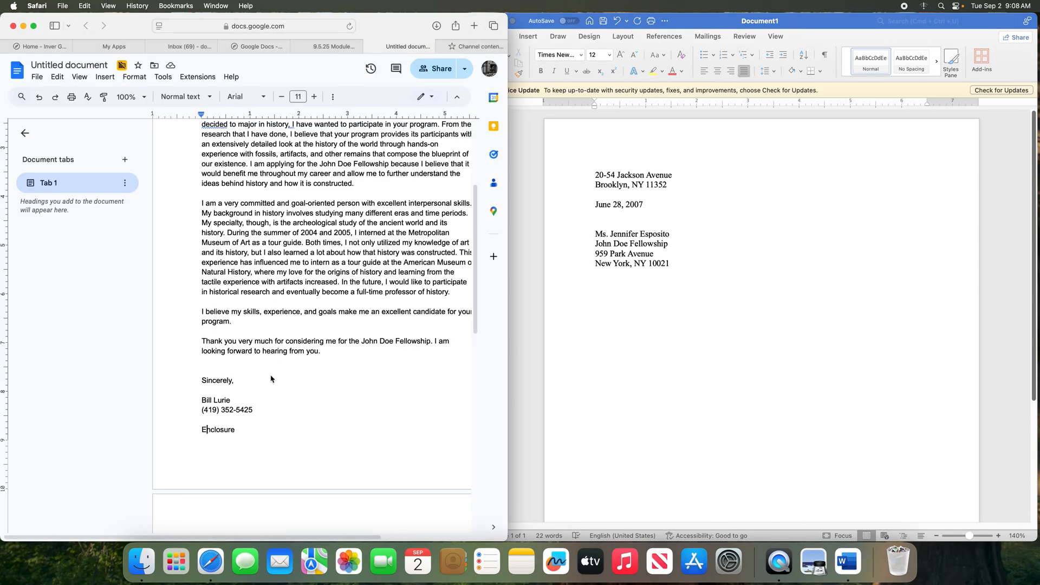
drag(251, 438, 198, 228)
key(super+c)
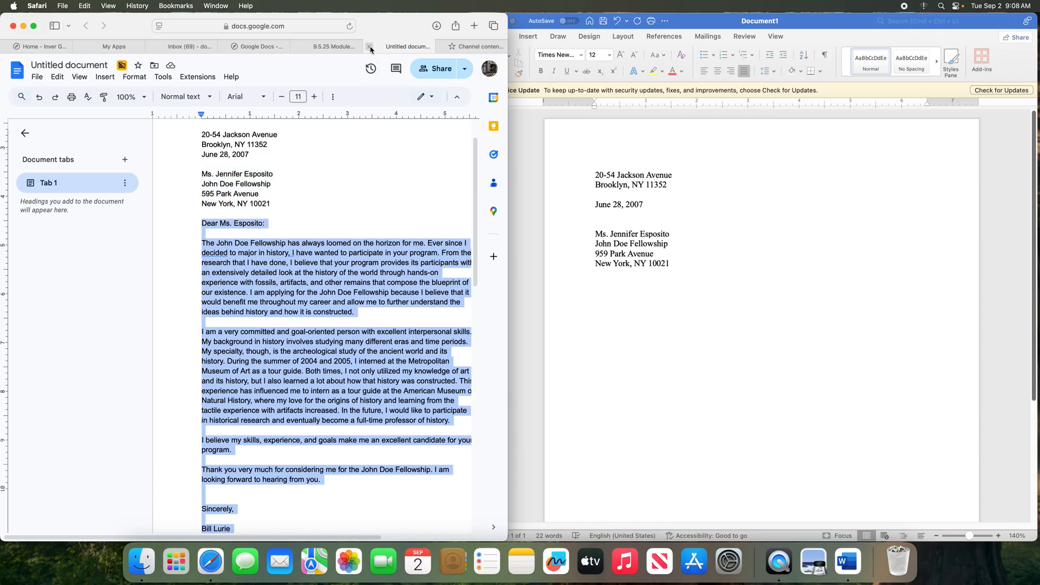
click(638, 280)
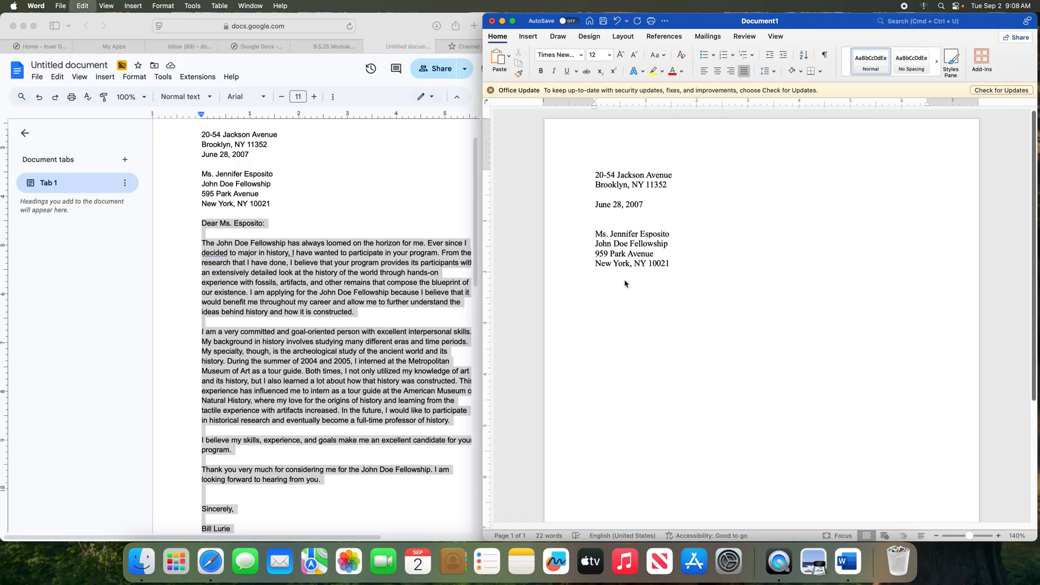
key(super+v)
Dismiss the paste tip and compare against the model letter on the assignment page
click(495, 168)
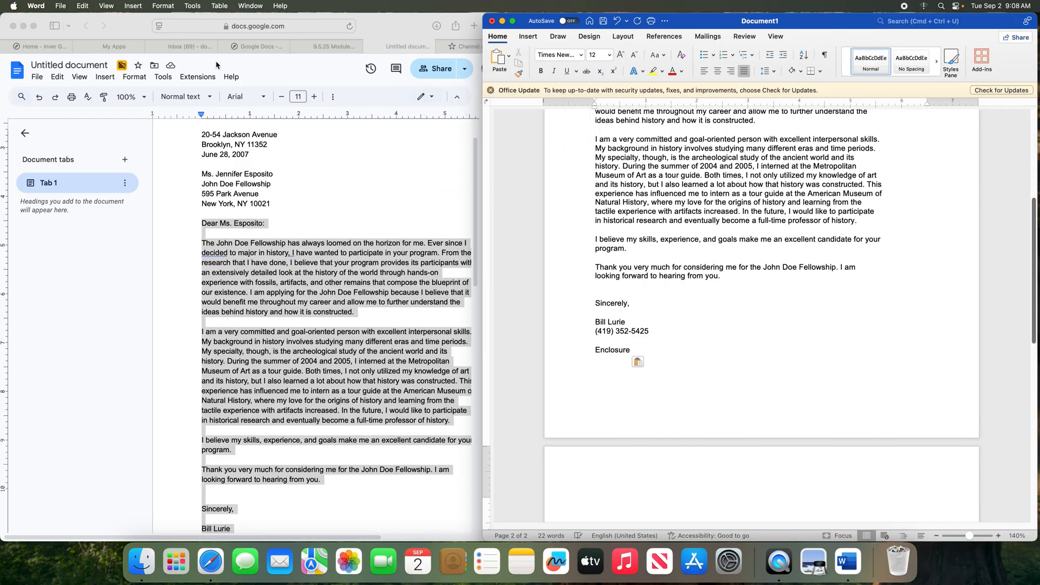
click(338, 47)
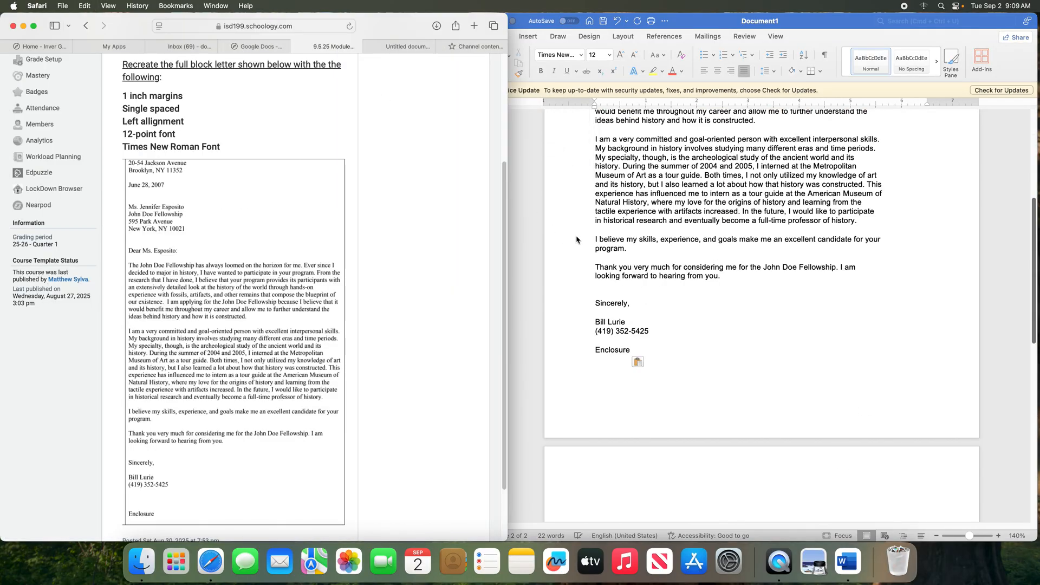
scroll(581, 239, up, 5)
key(super+a)
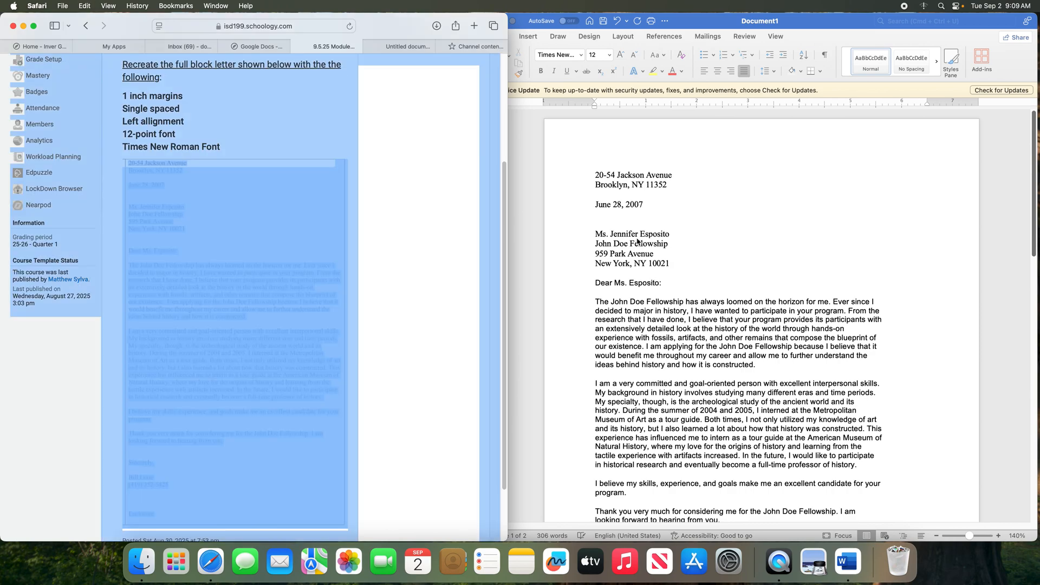
click(648, 256)
Set the entire letter to Times New Roman, 12 pt
key(super+a)
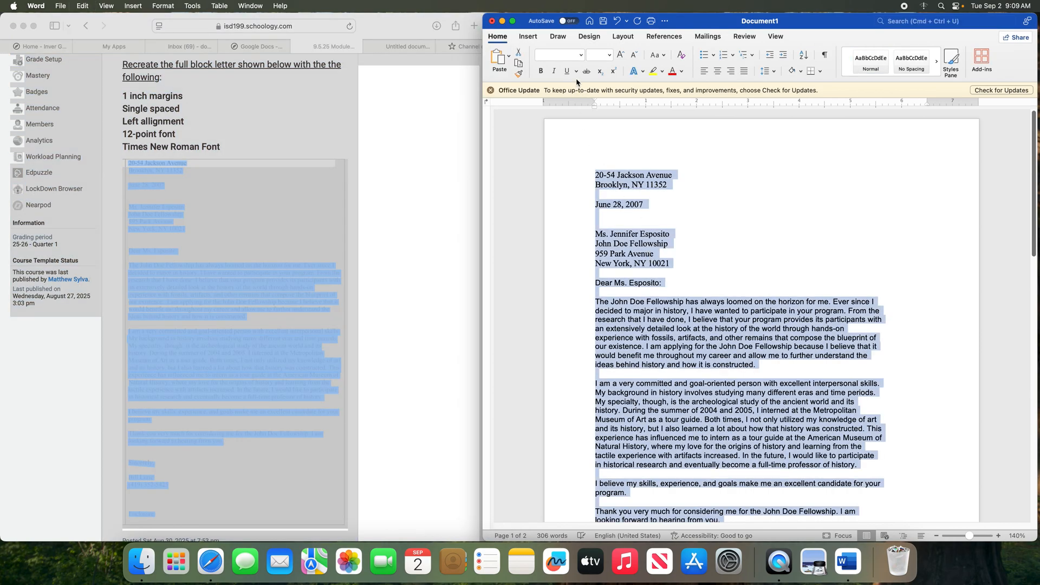
click(580, 55)
click(575, 143)
click(596, 55)
text(12)
key(Return)
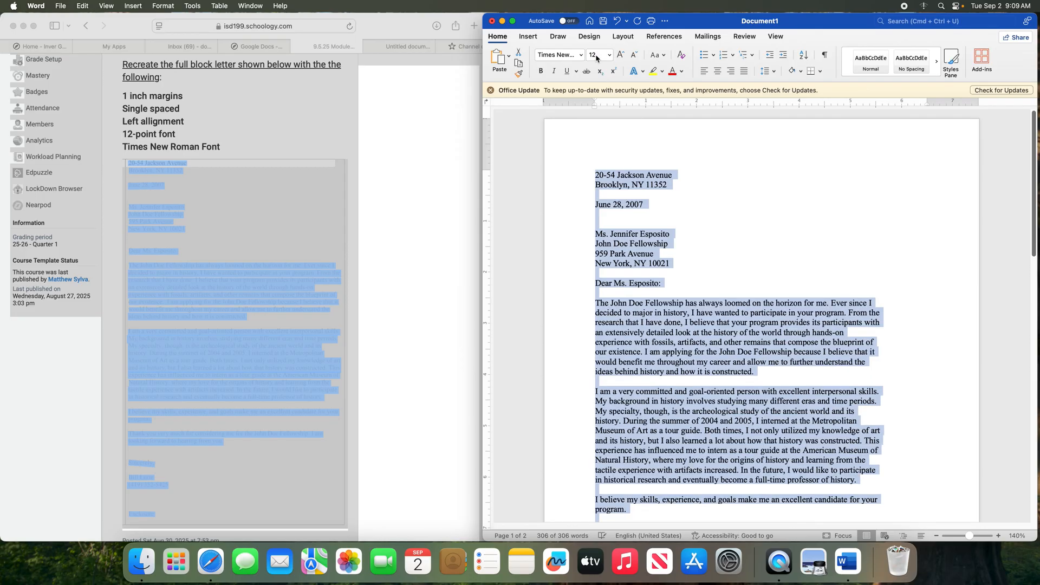
click(312, 113)
click(331, 124)
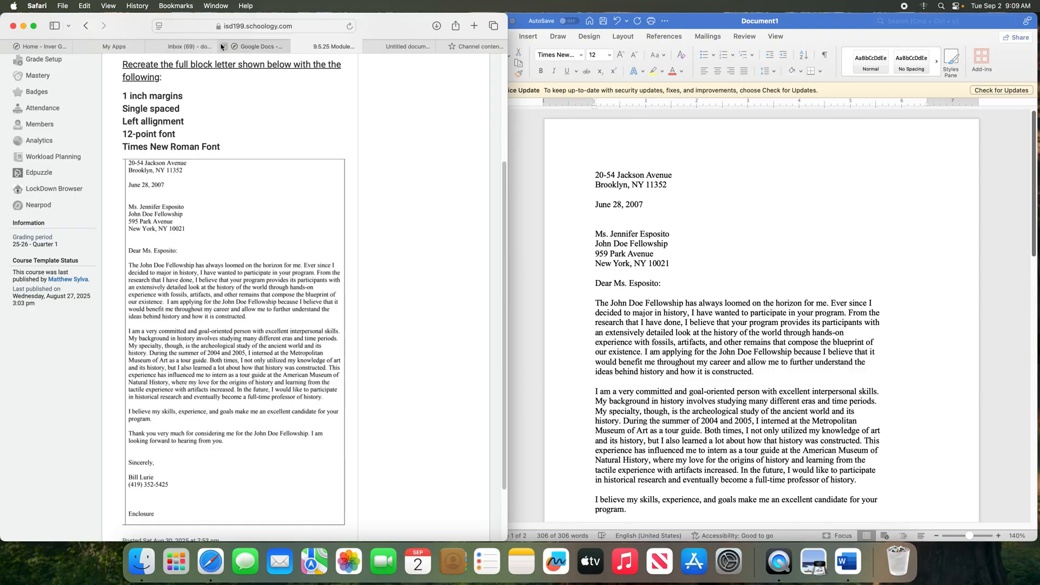
Review the pasted letter and adjust the blank lines between the signature block and Enclosure
click(734, 273)
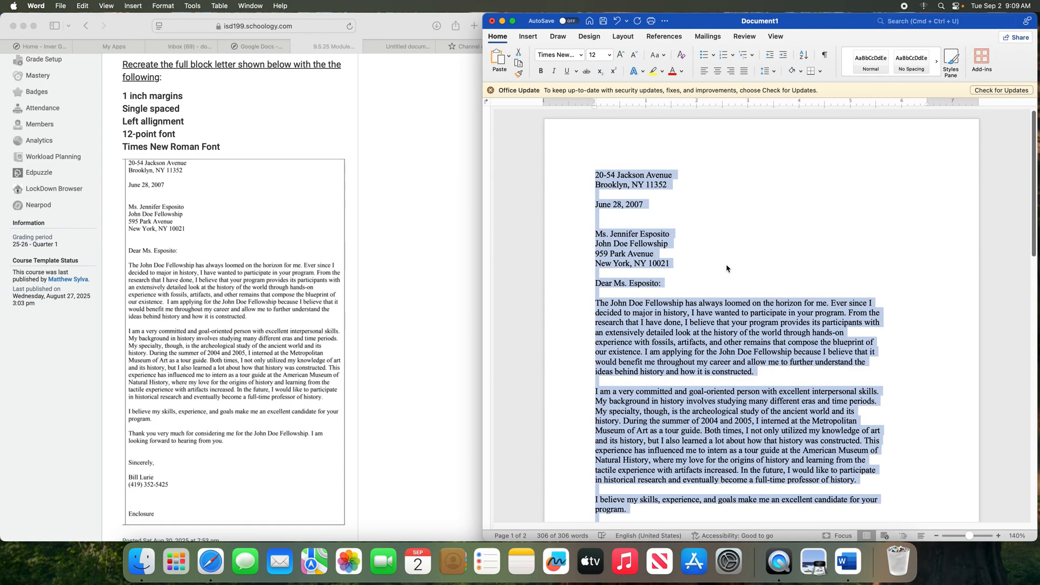
click(727, 266)
scroll(727, 264, down, 1)
scroll(726, 264, down, 2)
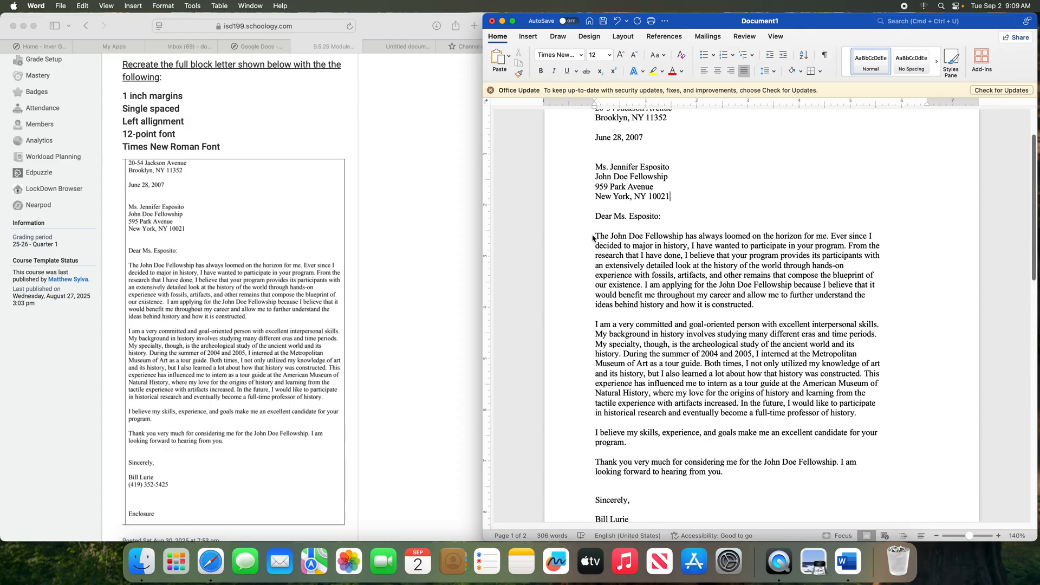
drag(595, 237, 634, 240)
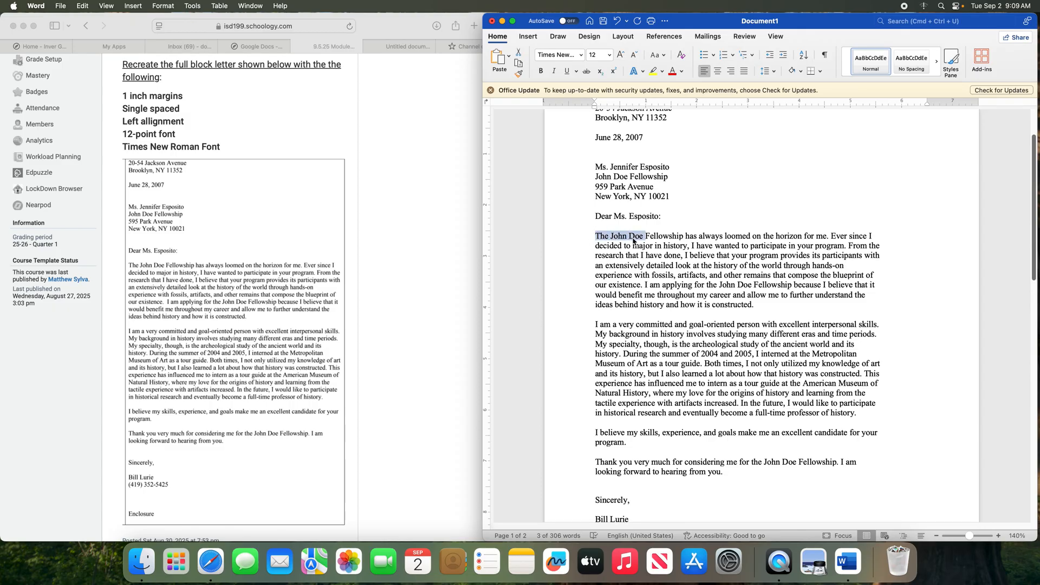
click(634, 241)
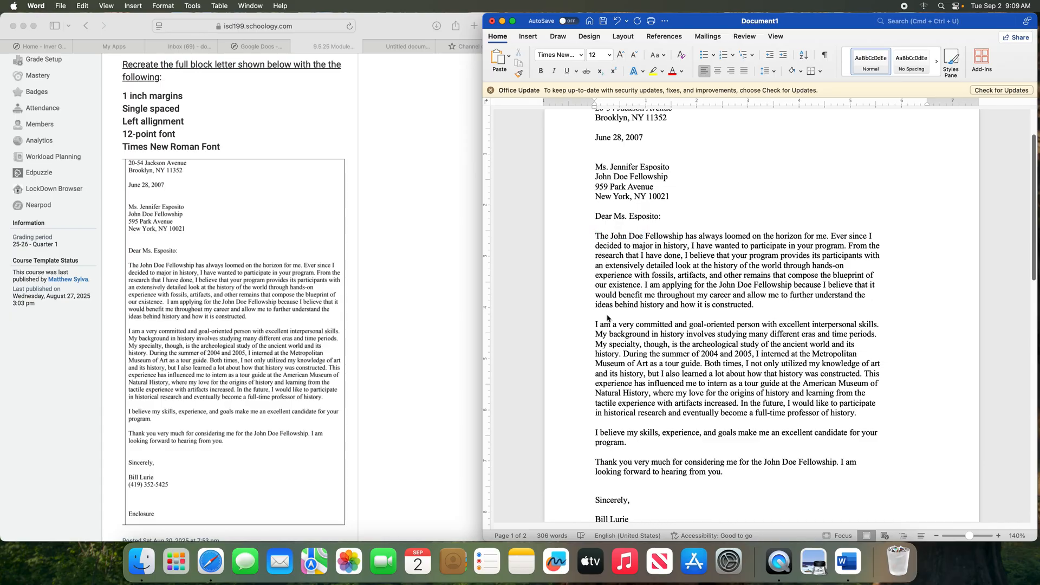
scroll(606, 315, down, 1)
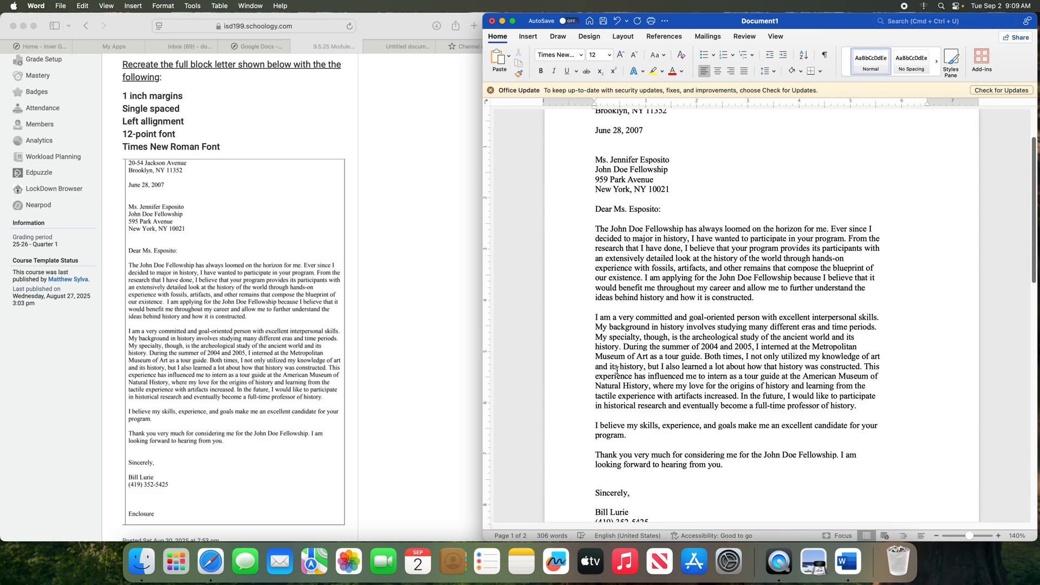
scroll(615, 361, down, 3)
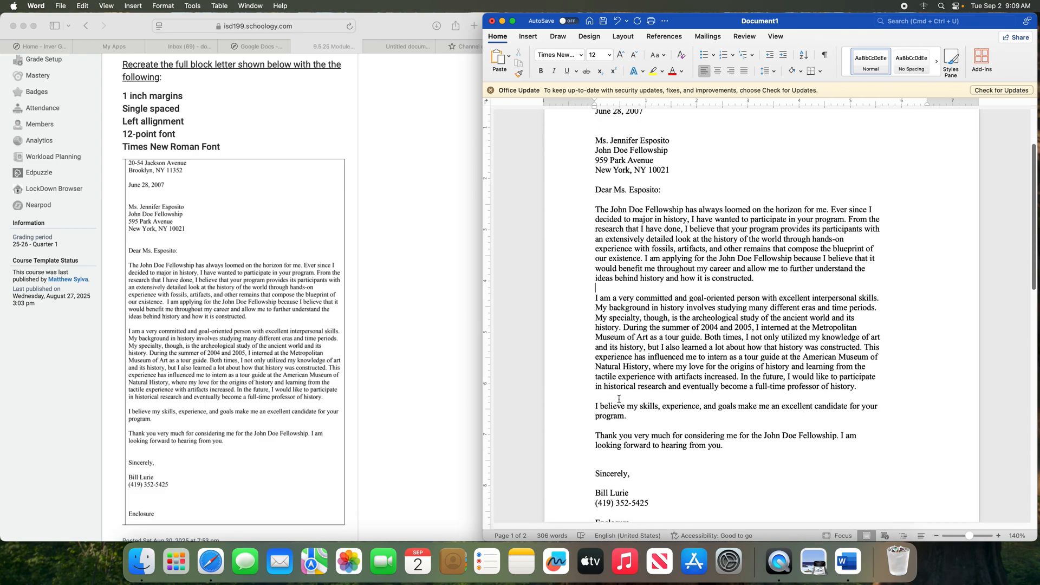
scroll(622, 394, down, 10)
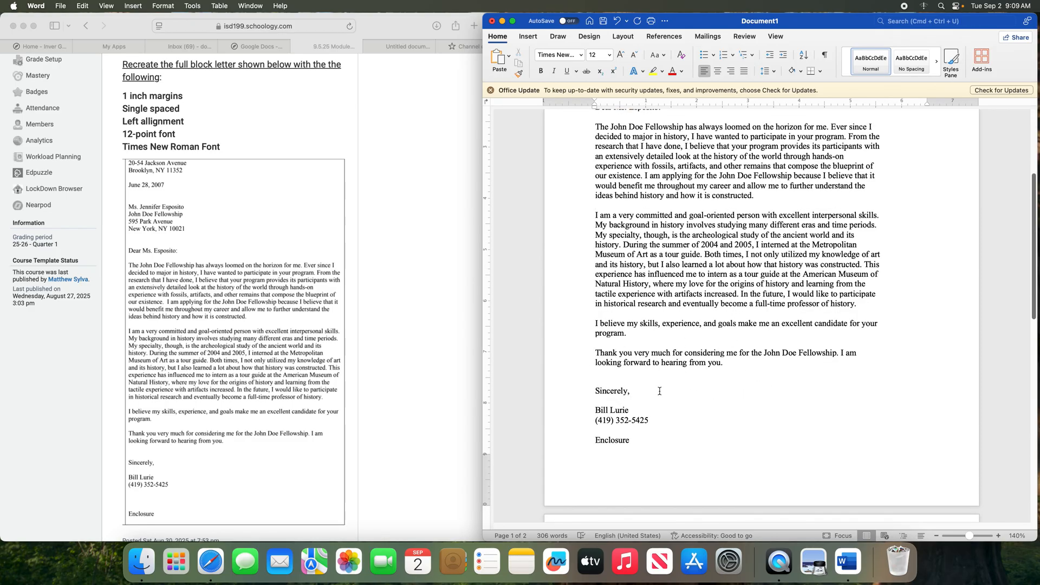
drag(591, 393, 654, 425)
click(613, 433)
key(Return)
key(Return)
key(BackSpace)
Add a colon after Enclosure at the letter's end and return to the top
scroll(647, 445, down, 5)
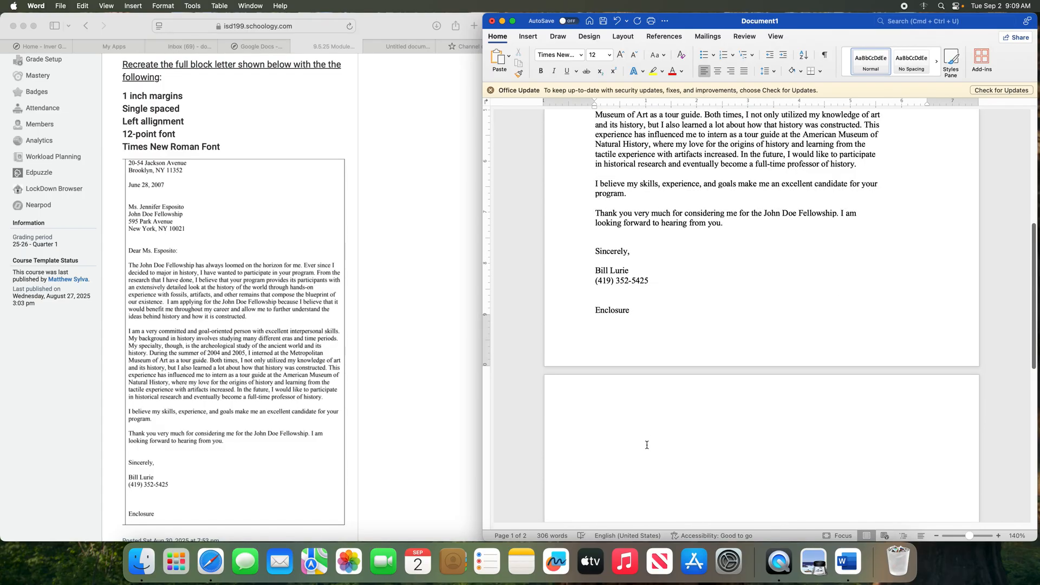
click(647, 445)
scroll(657, 392, up, 10)
scroll(552, 314, down, 3)
scroll(553, 315, down, 3)
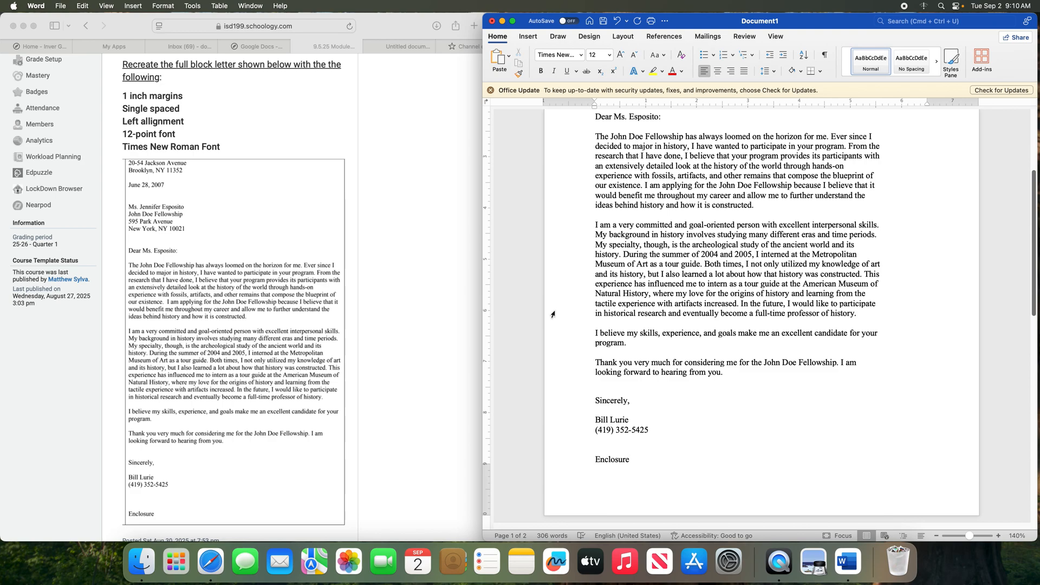
text(:)
scroll(668, 431, up, 5)
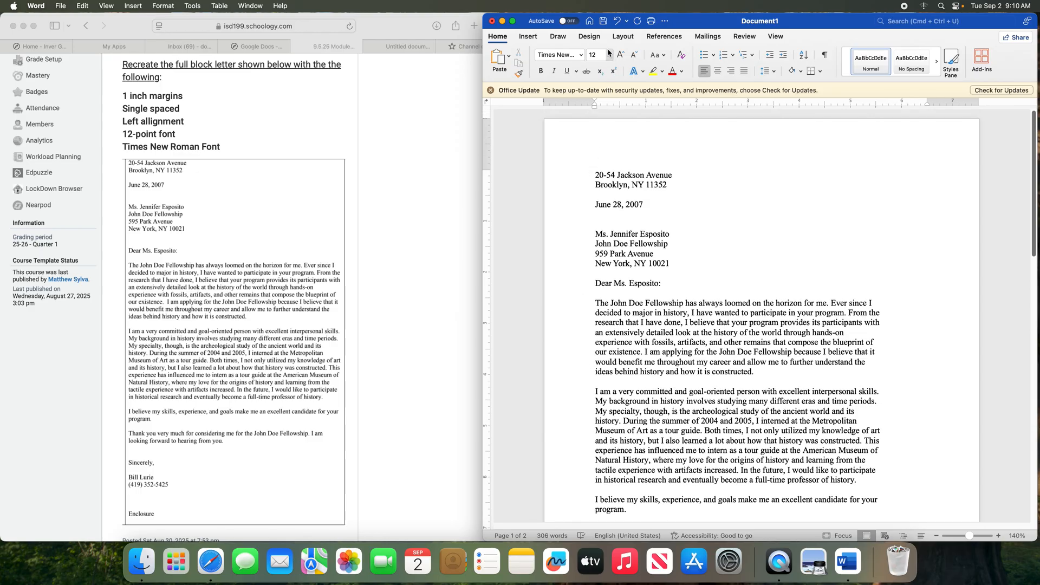
click(604, 22)
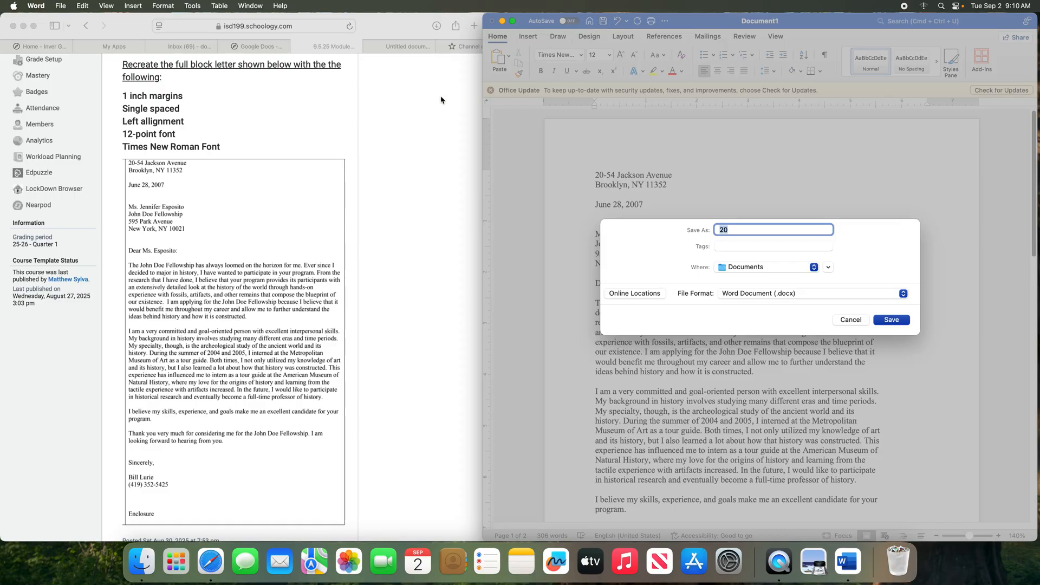
Save the letter in Documents as 'Module 2- Microsoft Word - Full Block Letter Format'
scroll(442, 99, up, 5)
text(MOdul)
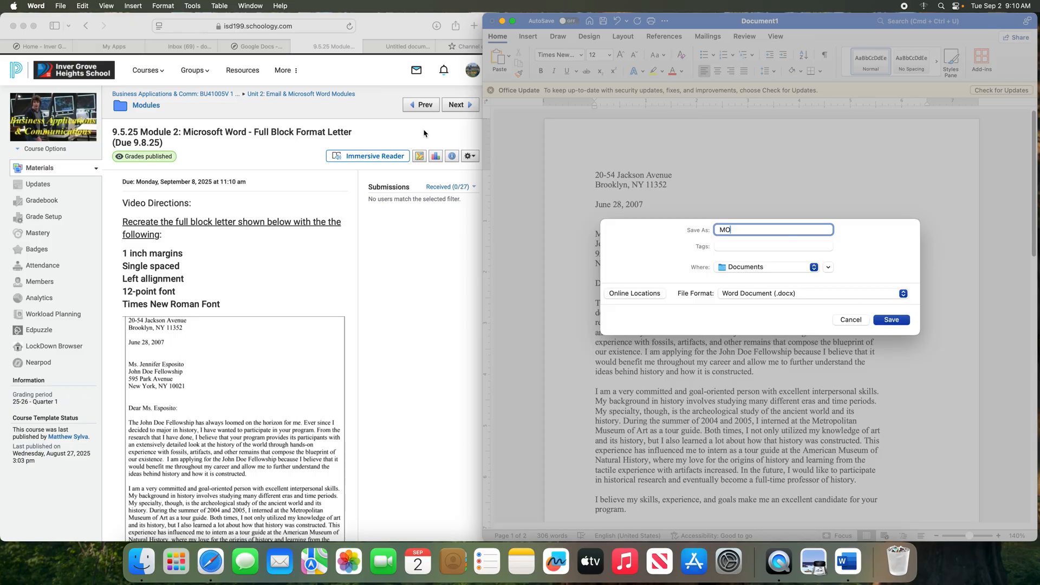
key(BackSpace)
key(BackSpace)
key(BackSpace)
key(BackSpace)
text(odule 2- Microsoft Word - Ful)
key(BackSpace)
text(ull Block Letter Format)
click(741, 269)
click(741, 268)
click(895, 321)
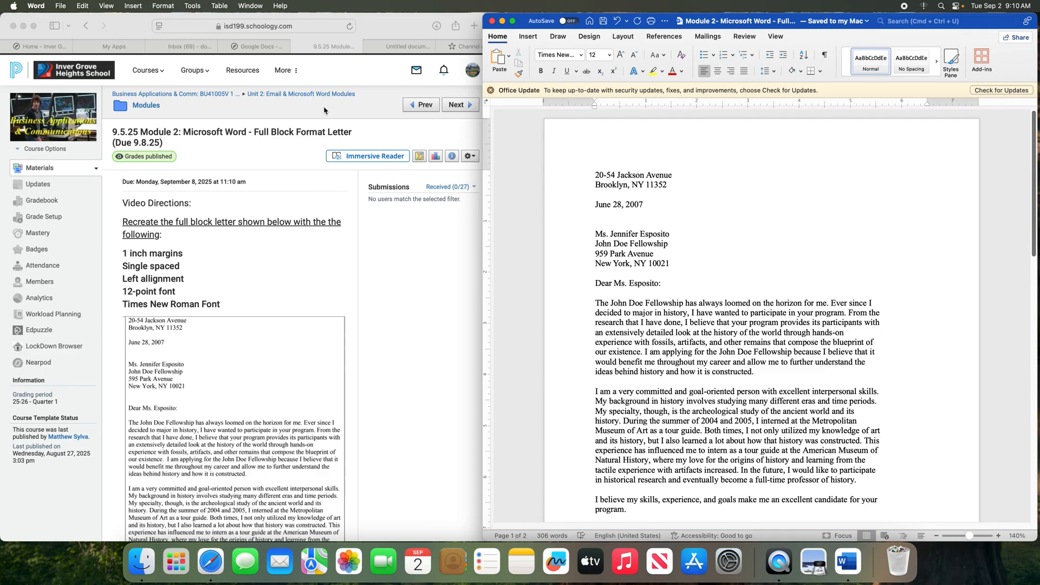
click(181, 48)
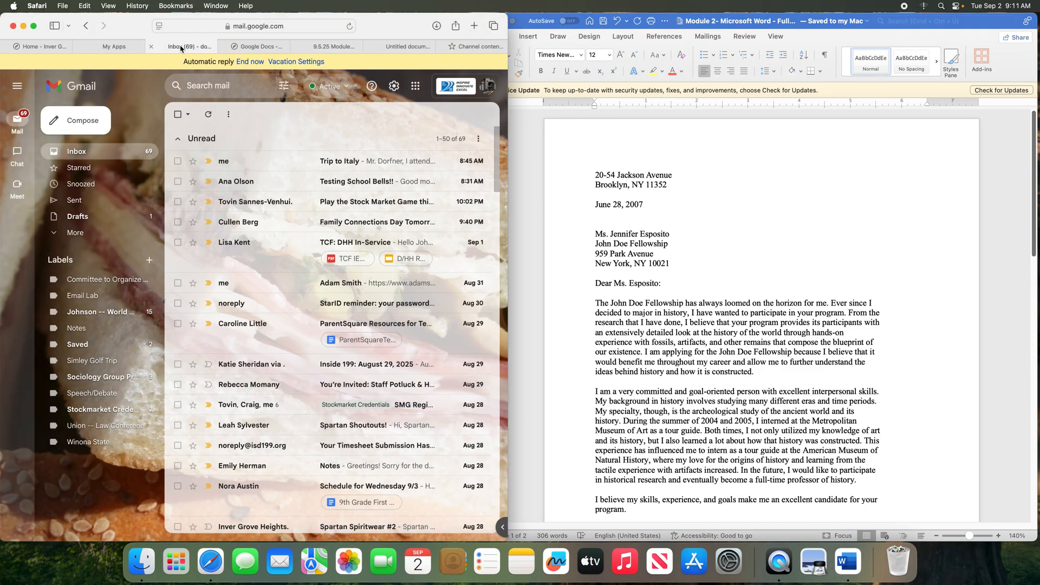
Start a new email addressed to the instructor, chosen from the contact suggestions
click(79, 122)
text(dofner)
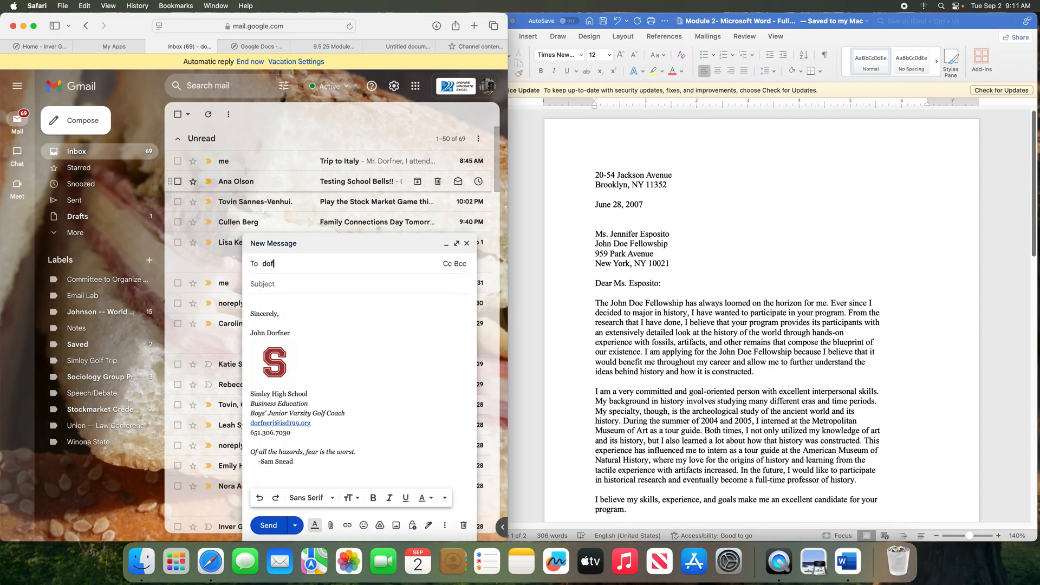
key(BackSpace)
key(BackSpace)
key(BackSpace)
key(BackSpace)
text(rf)
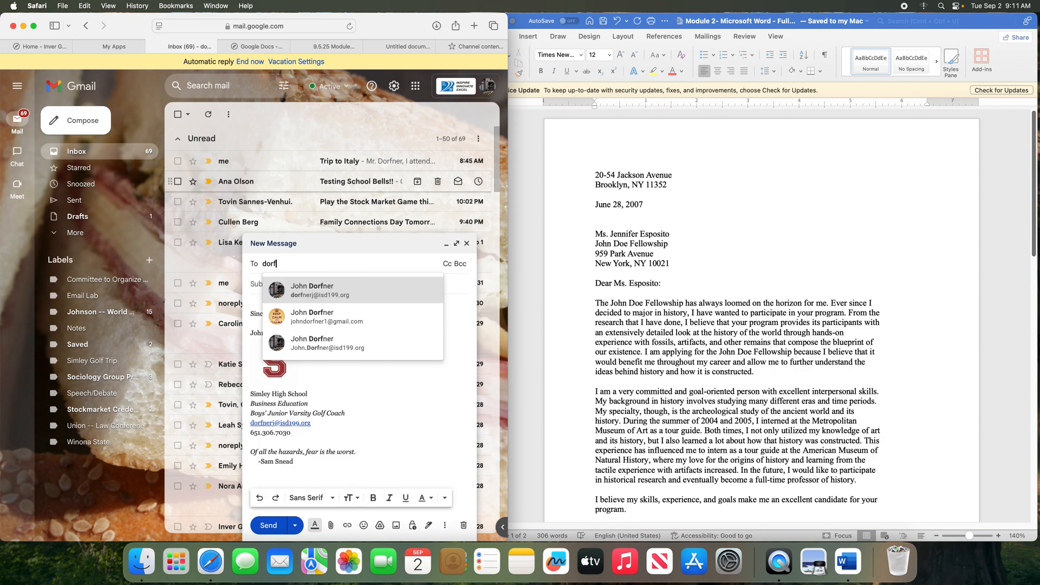
click(337, 288)
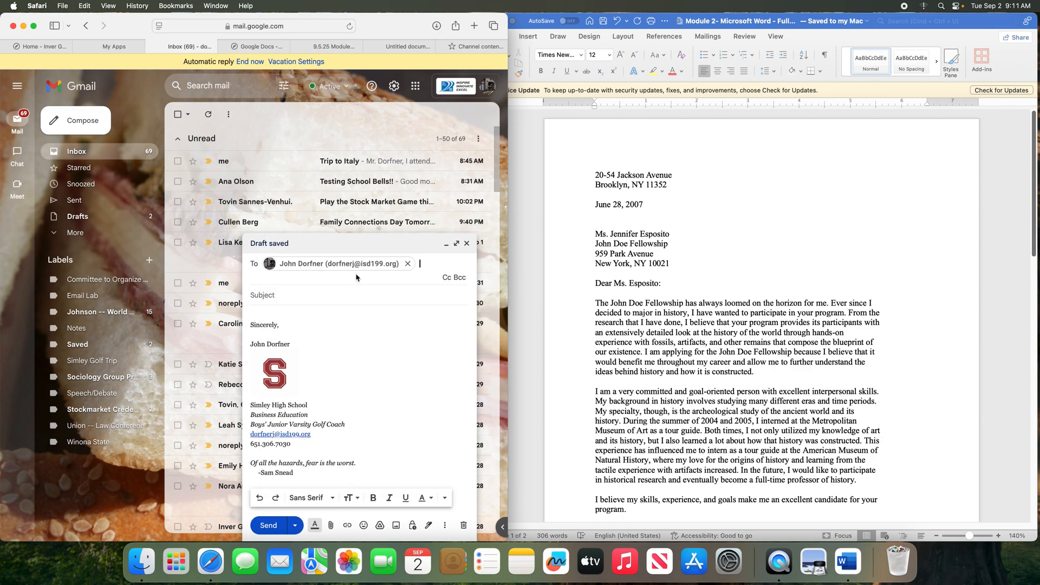
click(305, 297)
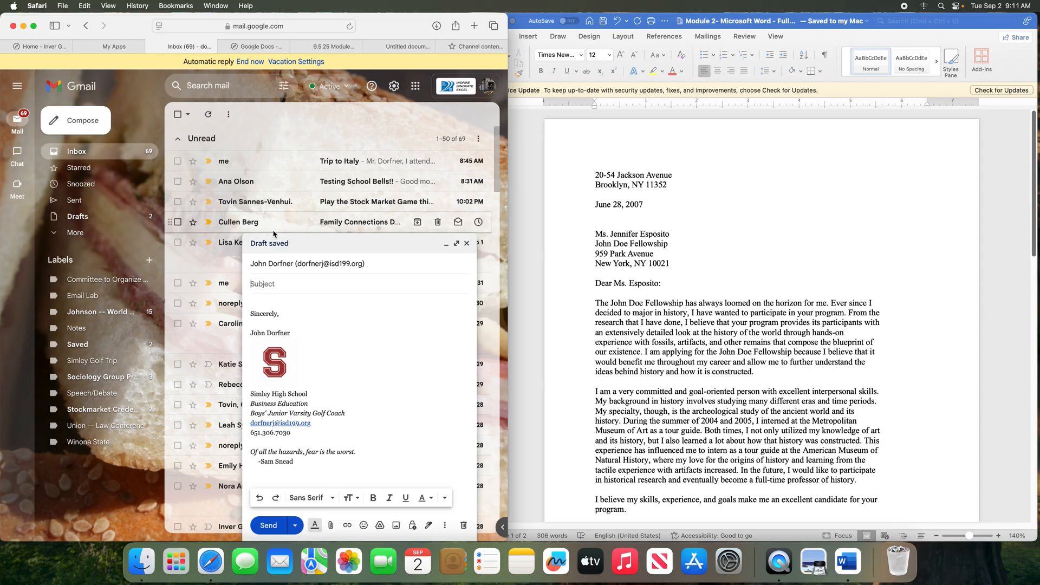
Enter the subject 'Module 2 Microsoft Word - Full Block Format Letter' and browse Documents for an attachment
text(Module 2)
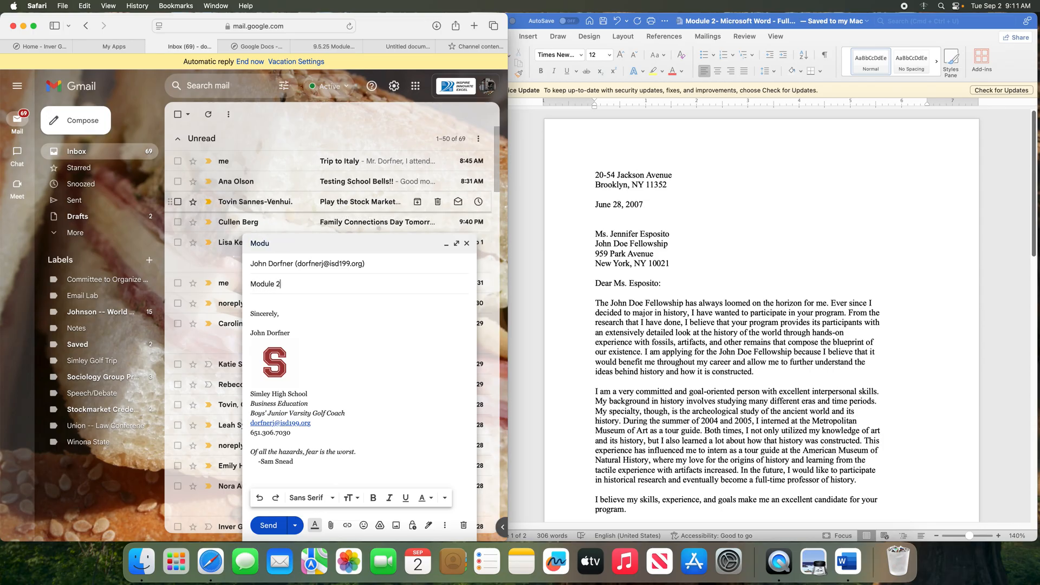
text( Microsoft Word -0)
key(BackSpace)
text(Full Block Format Letter)
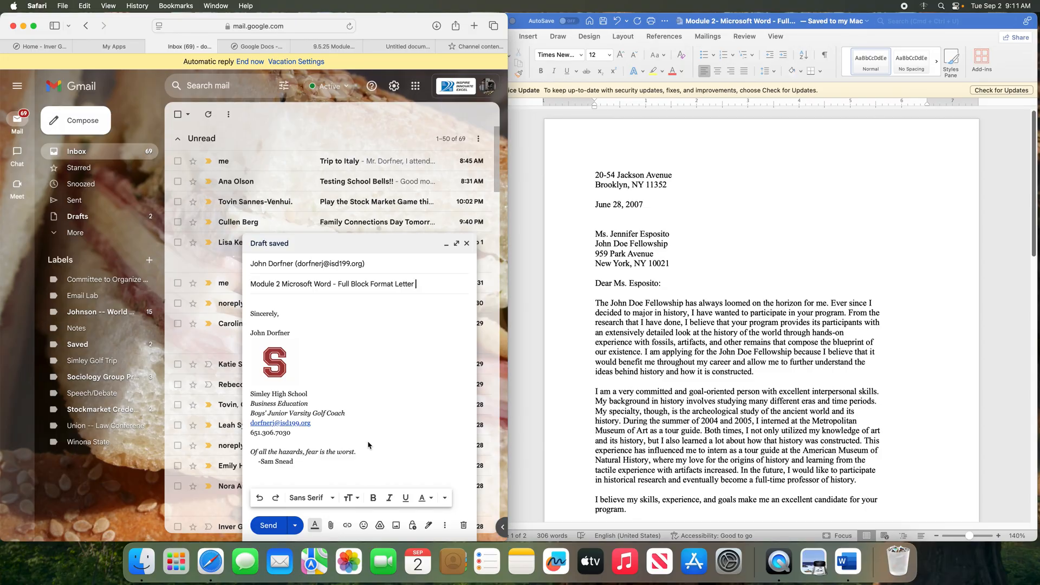
click(331, 526)
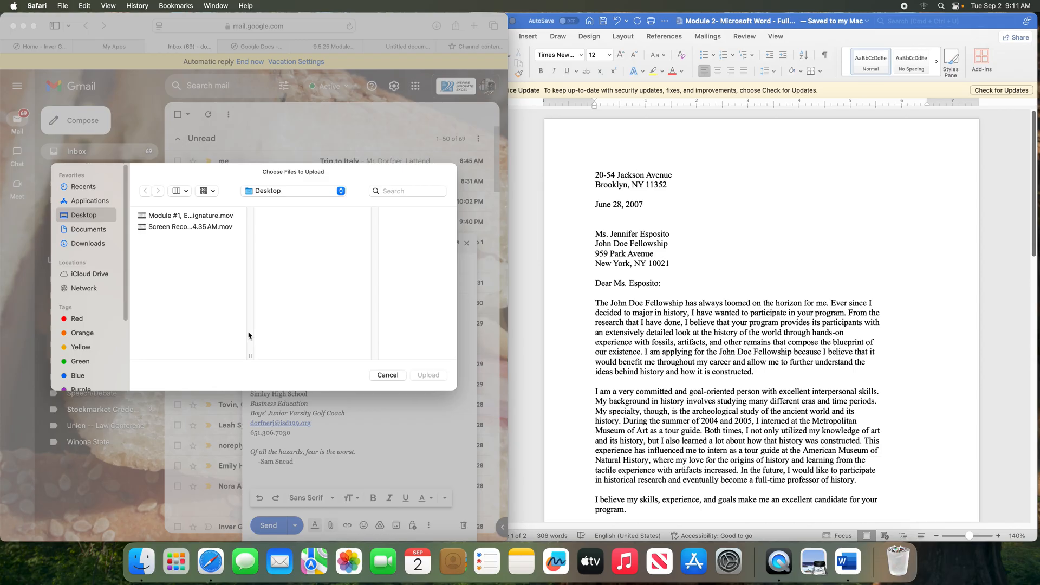
click(89, 229)
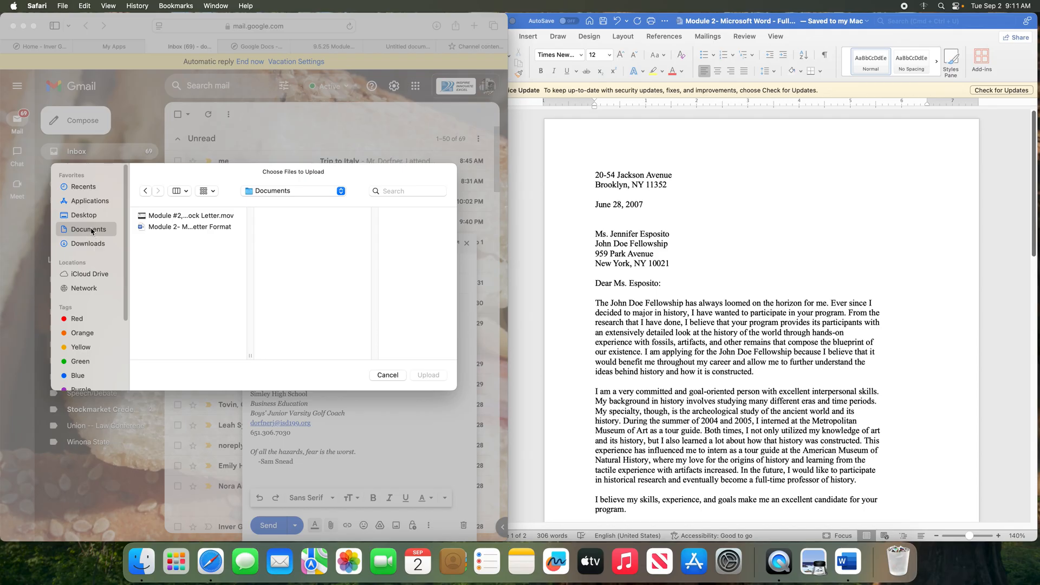
Attach the saved Module 2 letter from Documents and remove 'Format' from the subject
click(172, 228)
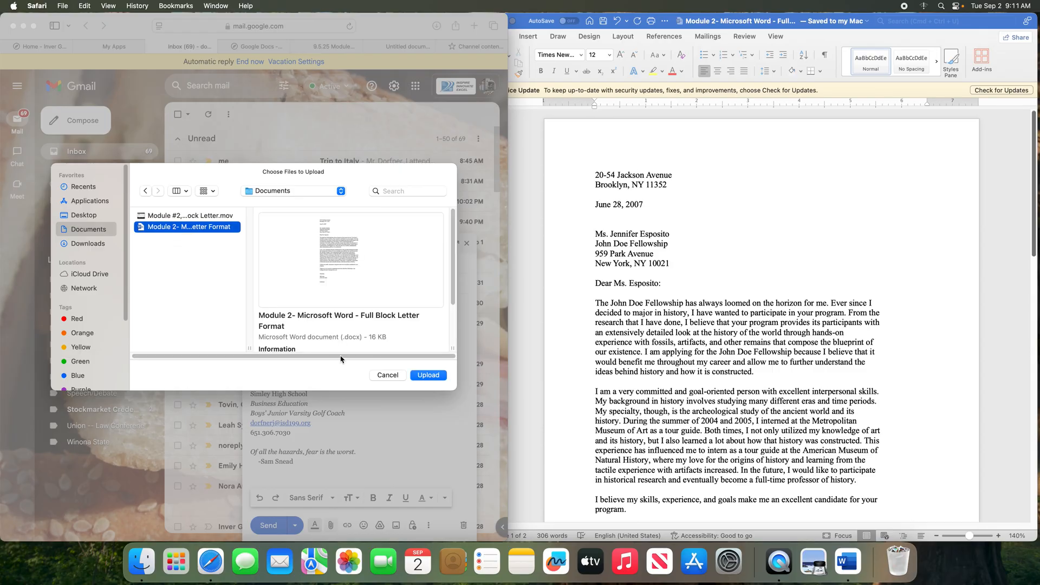
click(428, 375)
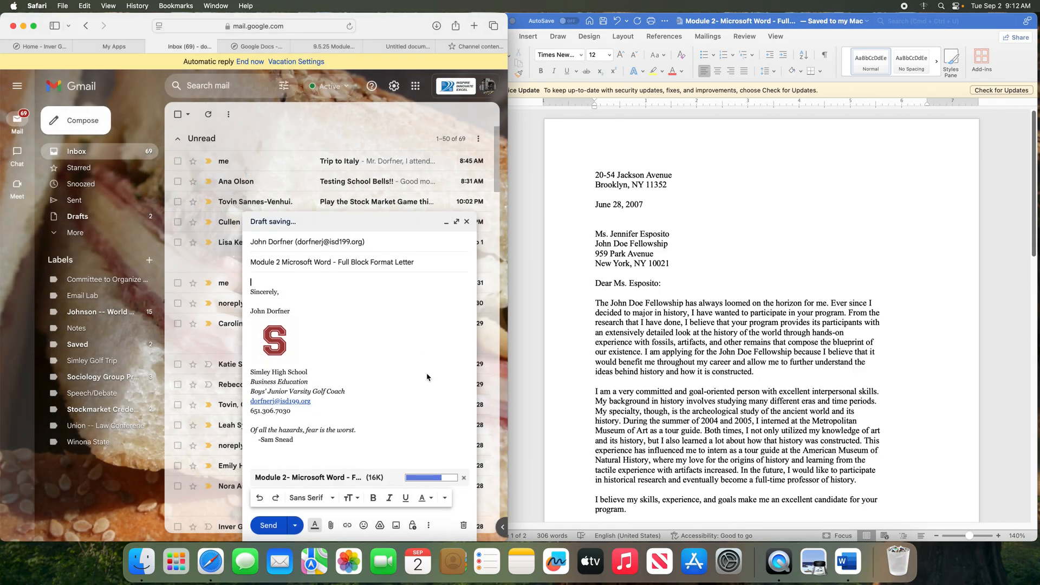
double_click(382, 262)
key(BackSpace)
click(401, 266)
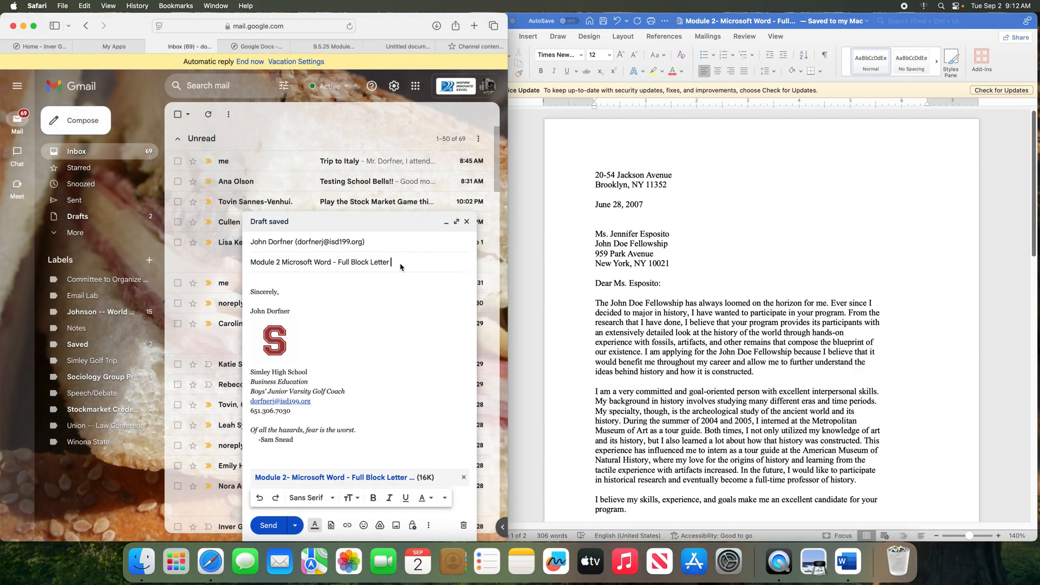
key(super+v)
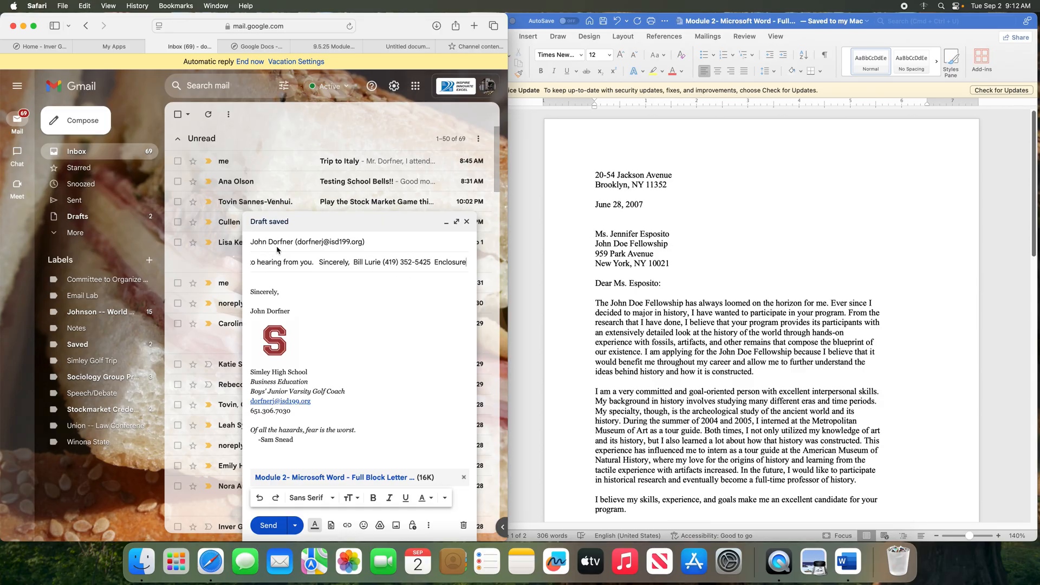
Replace the subject with 'Module 2: Microsoft Word - Full Block Letter Format'
click(344, 263)
triple_click(344, 264)
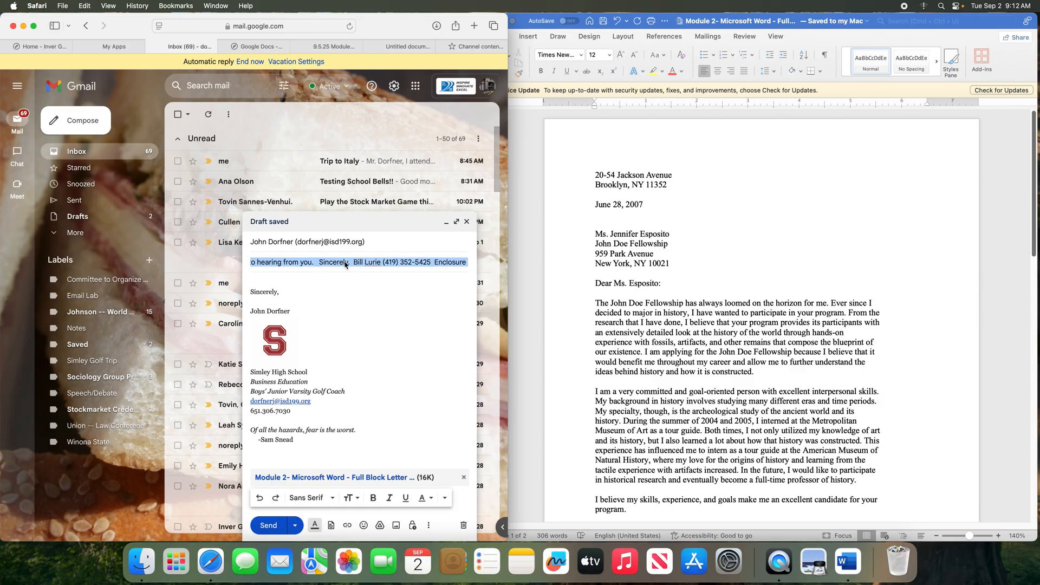
key(BackSpace)
text(Ful)
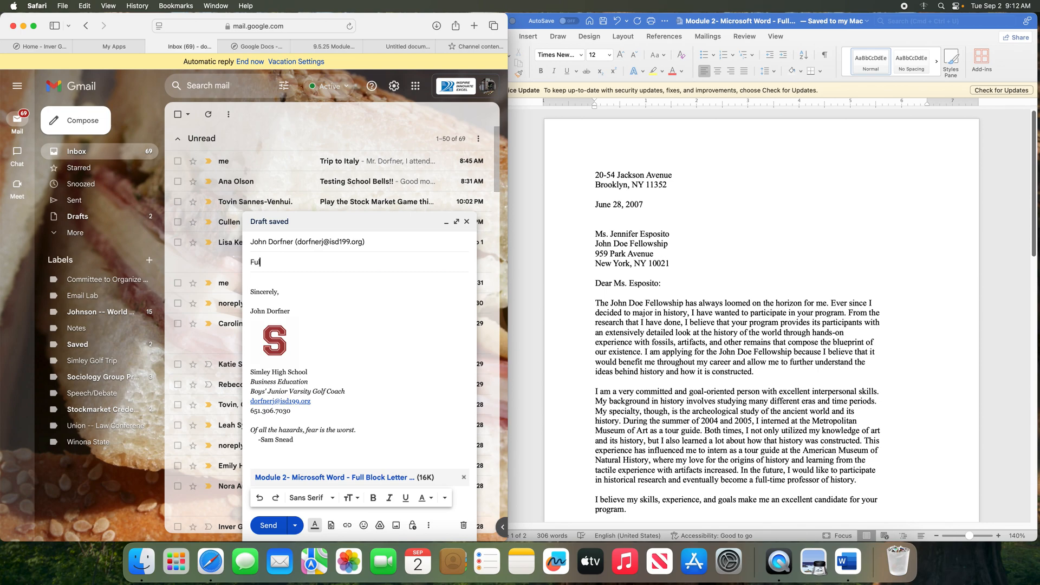
key(BackSpace)
key(BackSpace)
key(BackSpace)
text(Module 2: Mics)
text(osoft Word )
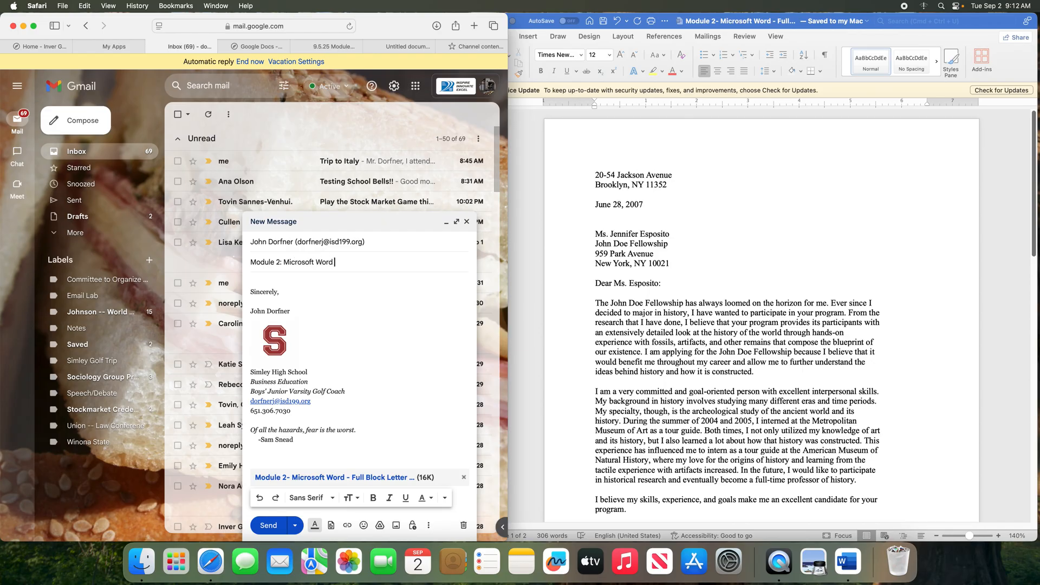
text(- Full Blocke)
key(BackSpace)
text(Letter Format)
Write a greeting to the instructor and 'Please find attached my assignment for module 2.'
click(271, 279)
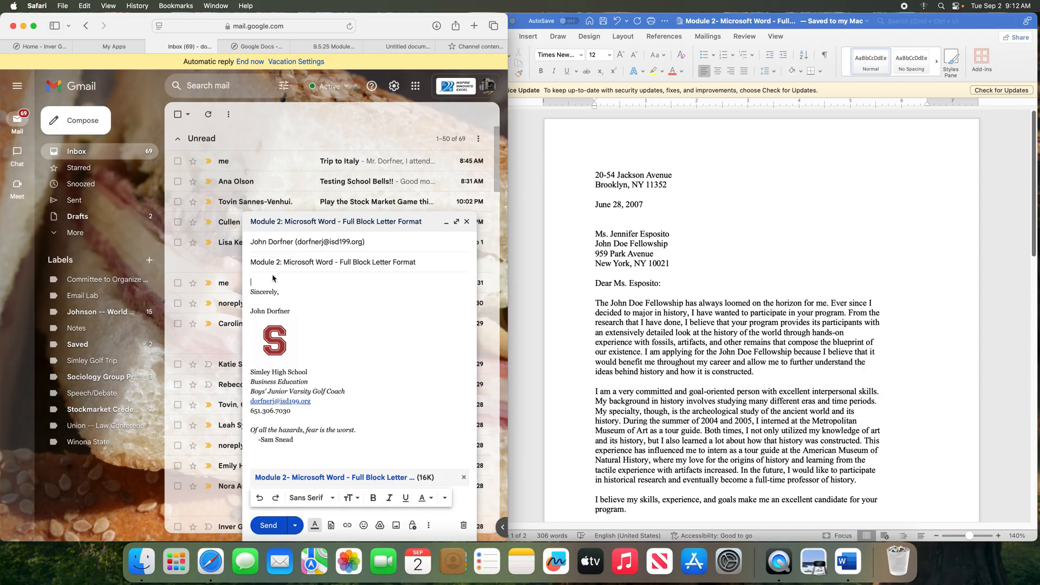
text(Dear Mr.)
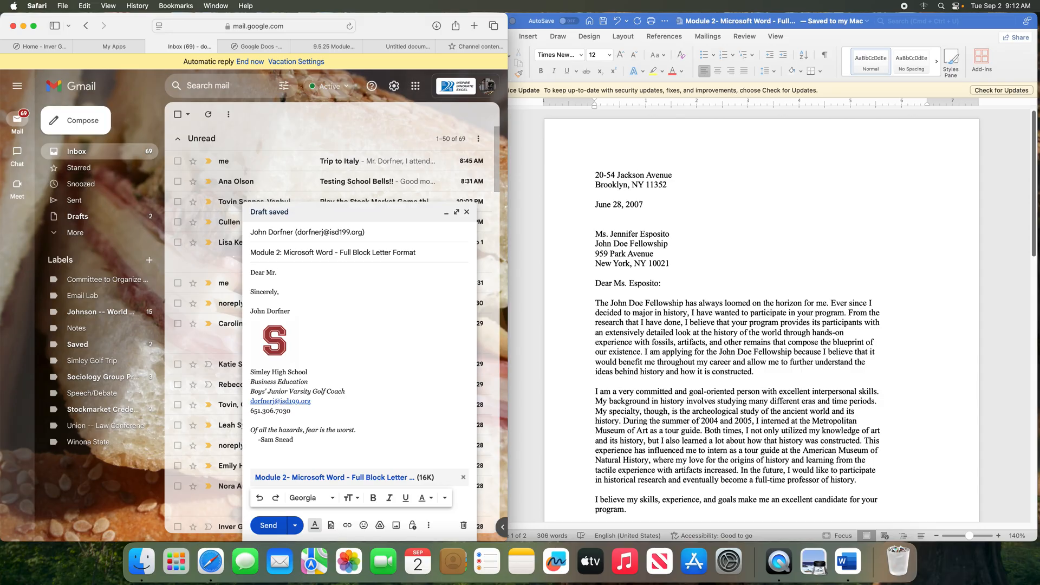
text(Dorfner,)
key(Return)
text(Please)
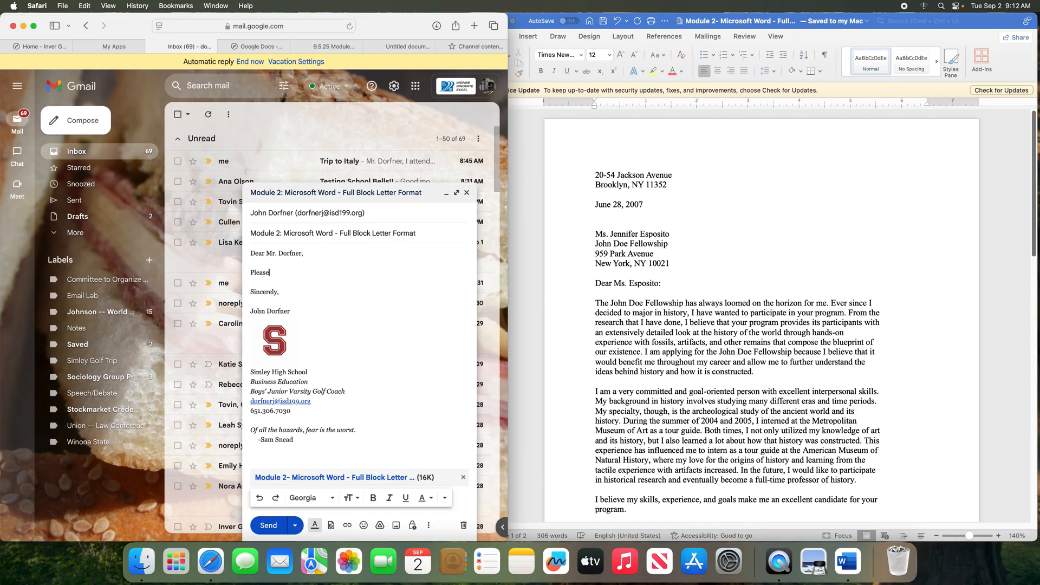
text( find attached my assignment for module )
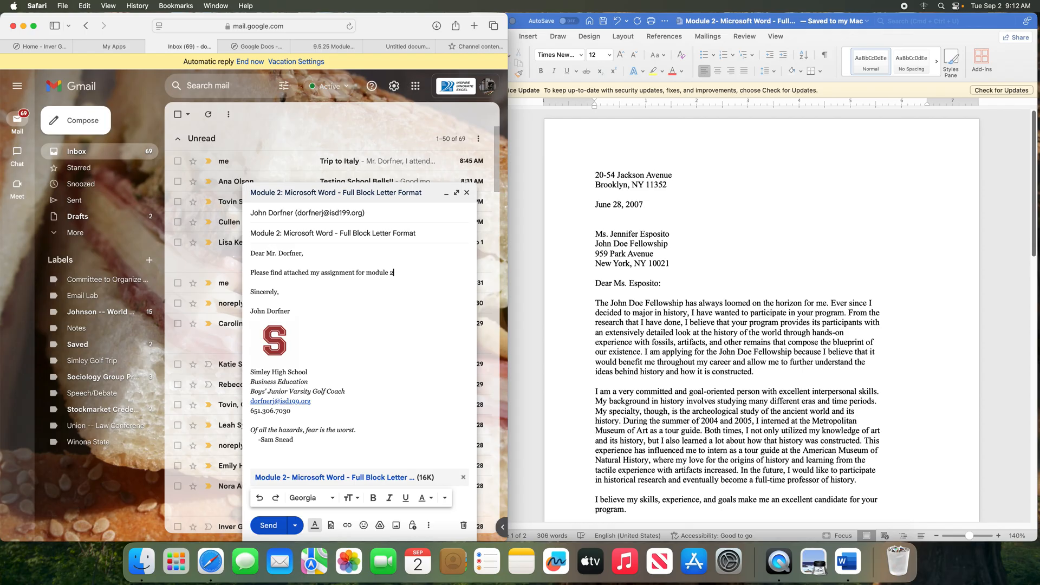
text(2.)
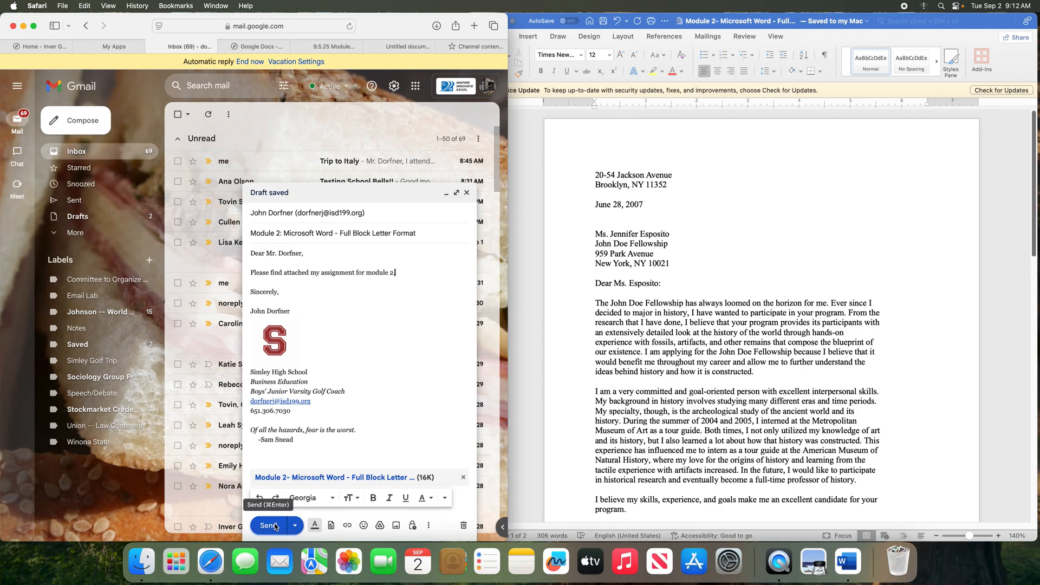
click(270, 526)
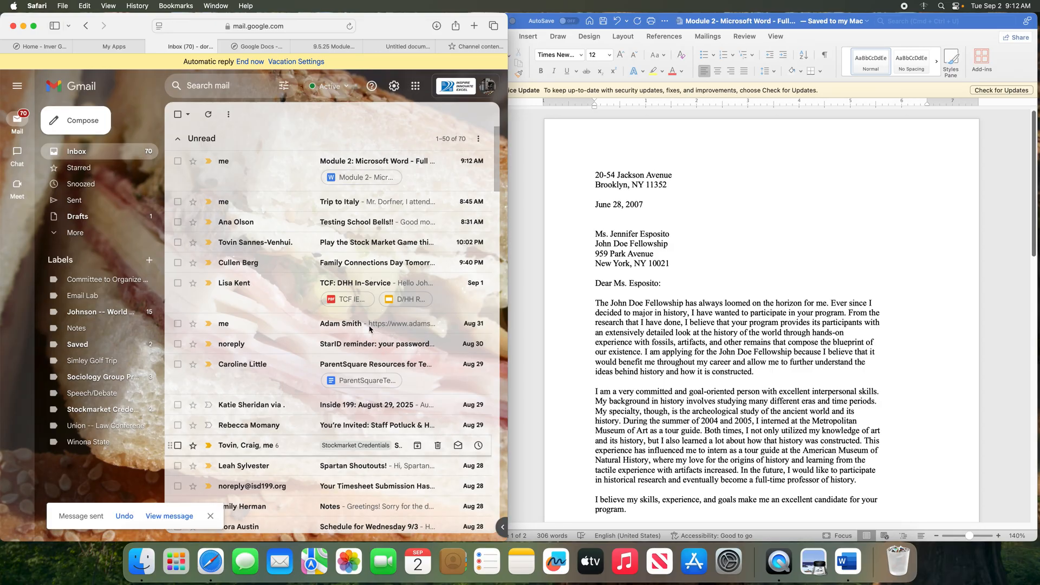
Return to the Word letter window after the email is sent
click(590, 285)
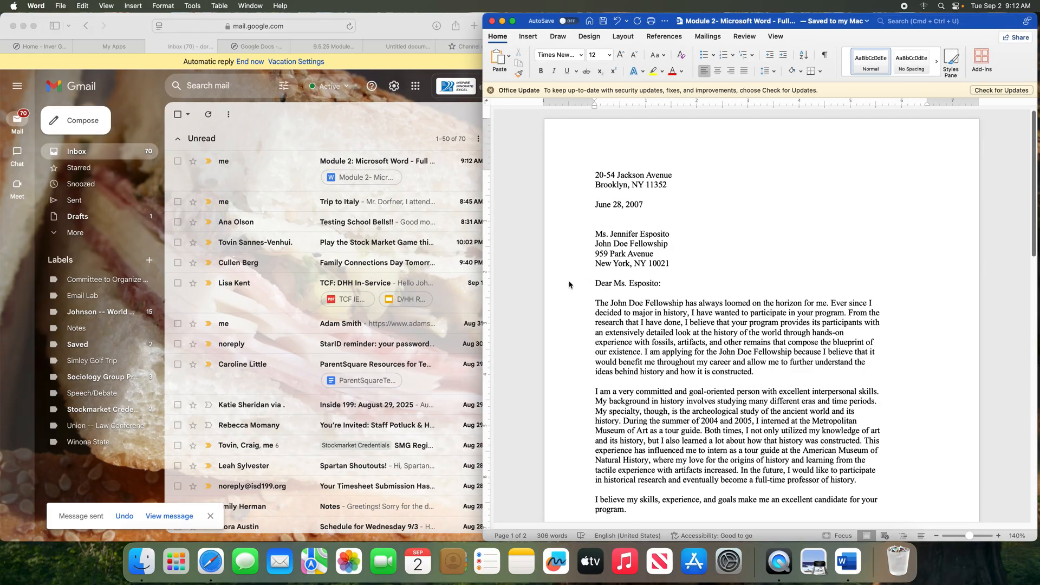